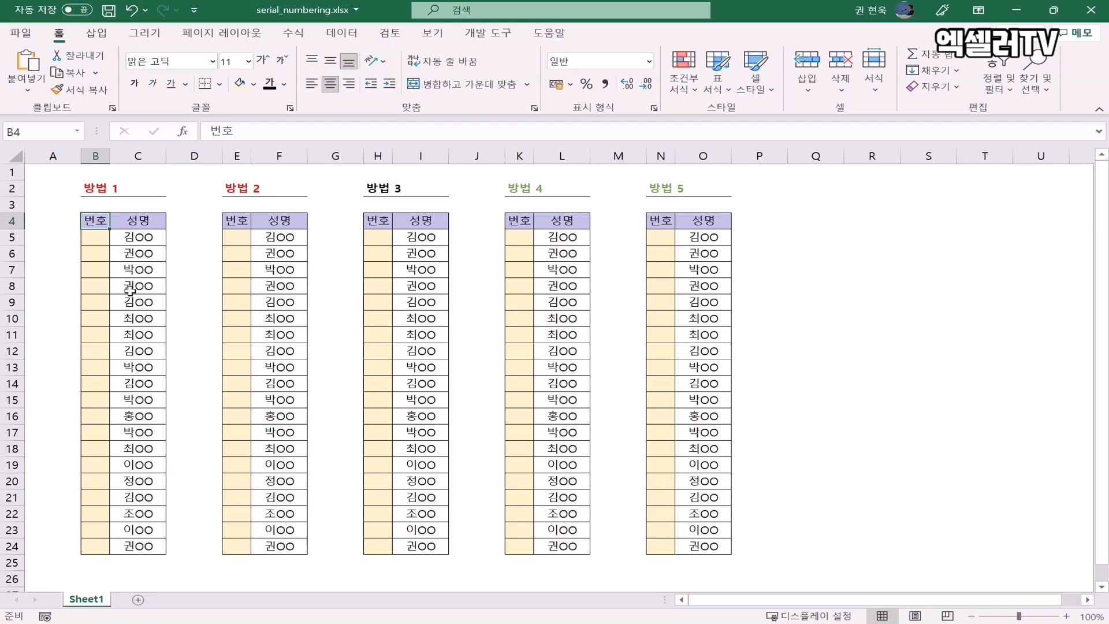
Enter 1 in B5 under 방법 1 and fill it down to B24 as a consecutive number series.
click(98, 239)
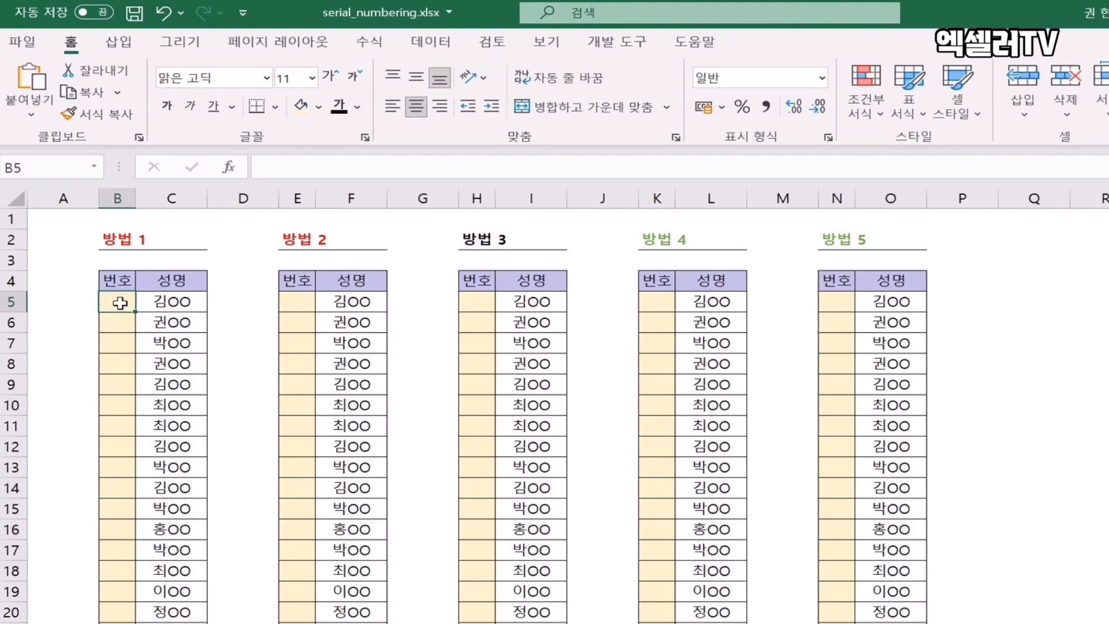
text(1)
key(Return)
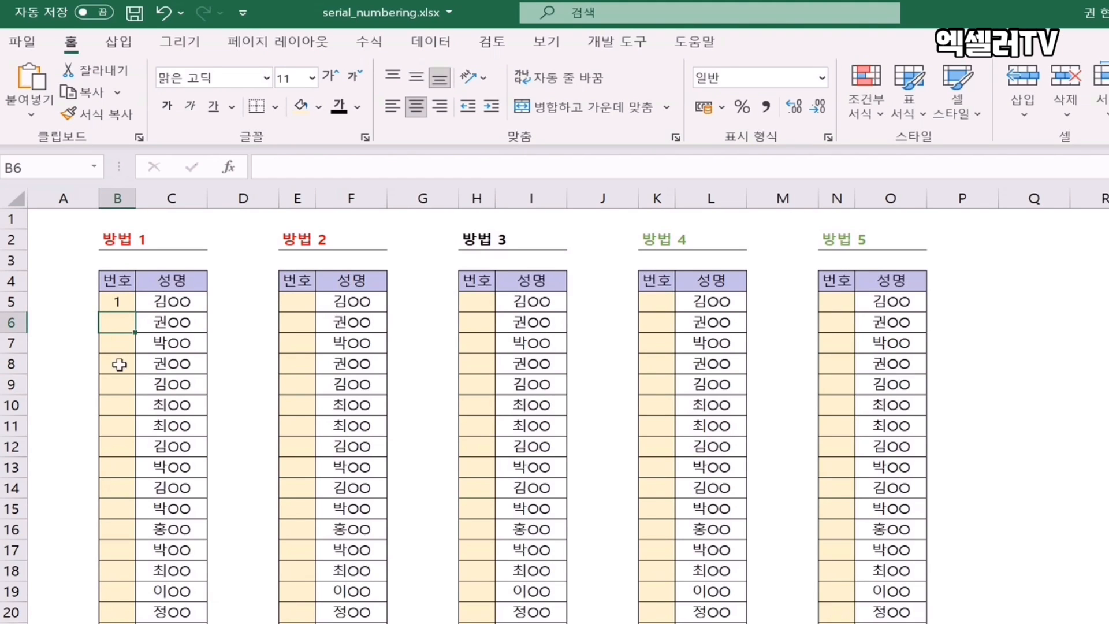
click(117, 301)
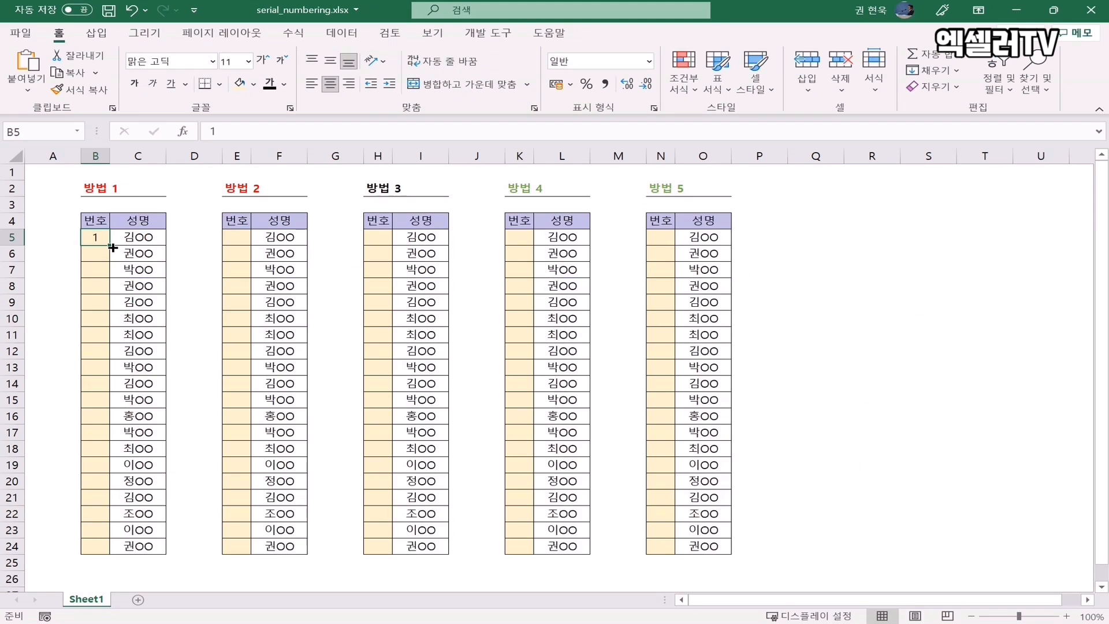
drag(112, 247, 90, 548)
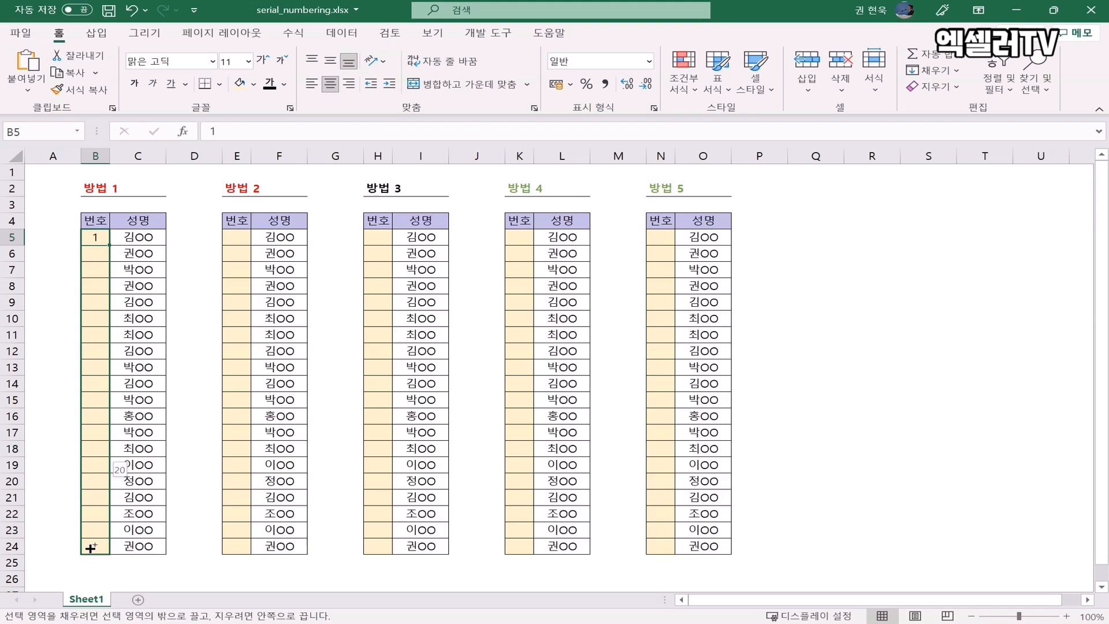
drag(91, 548, 89, 547)
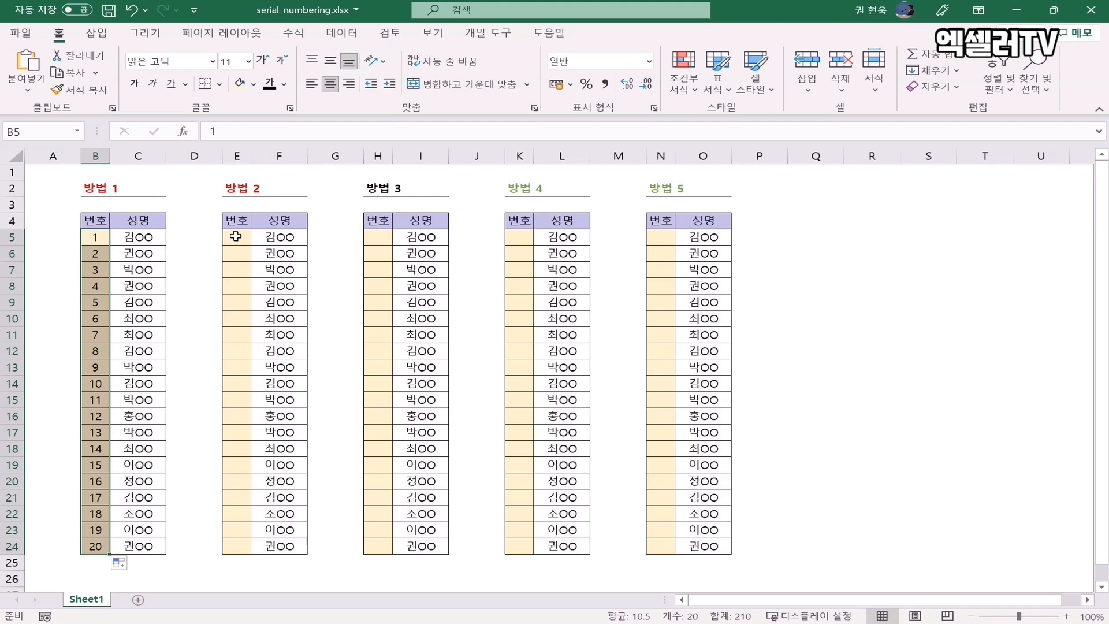
Enter the starting numbers 1 and 2 in cells E5 and E6 under 방법 2.
click(235, 236)
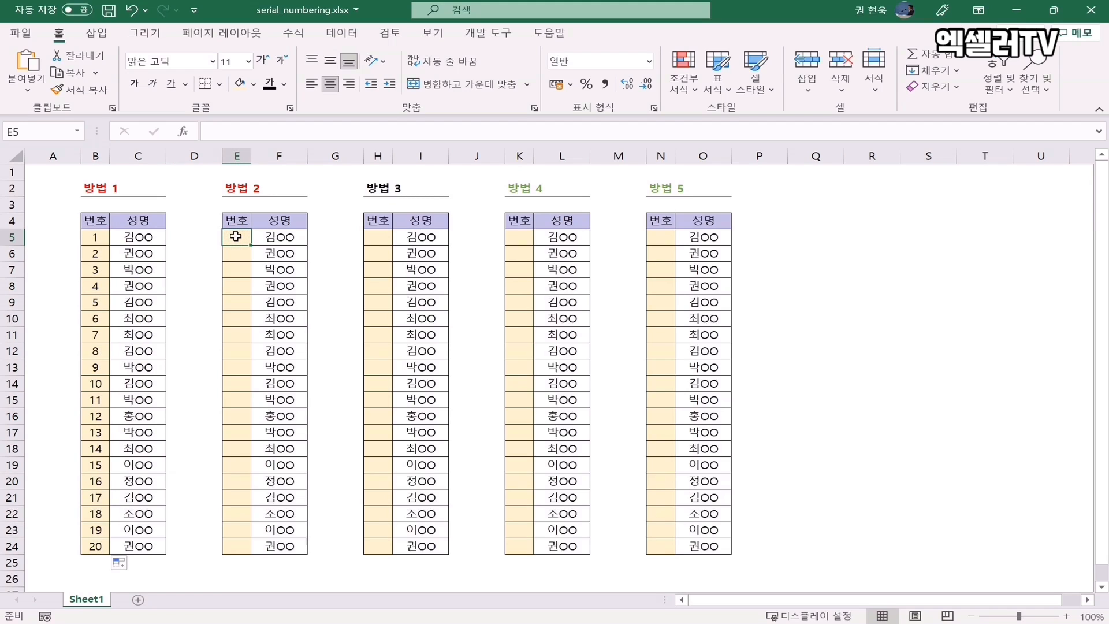
text(1)
key(Return)
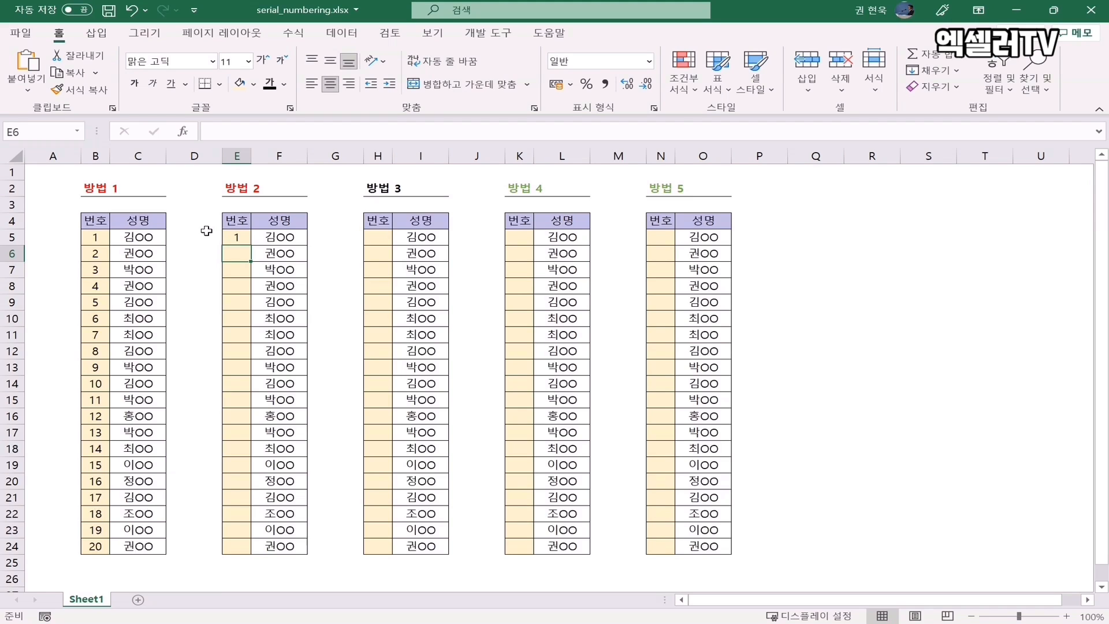
text(2)
key(Return)
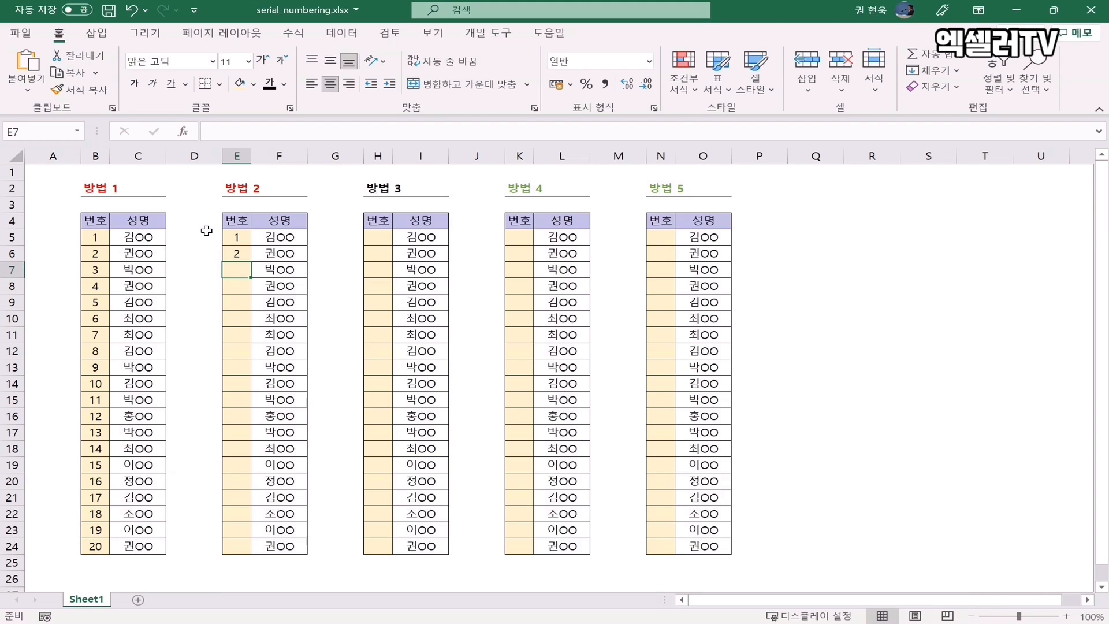
Extend the number series from E5:E6 down to E24, undo that fill, and auto-fill the same range again.
drag(236, 238, 238, 255)
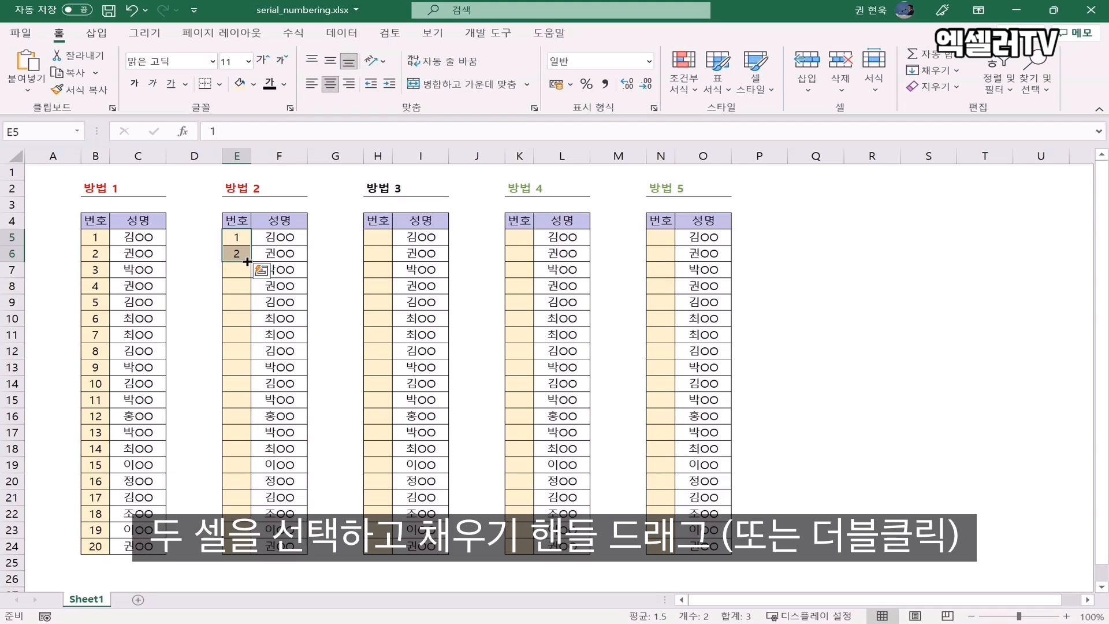
drag(247, 262, 224, 554)
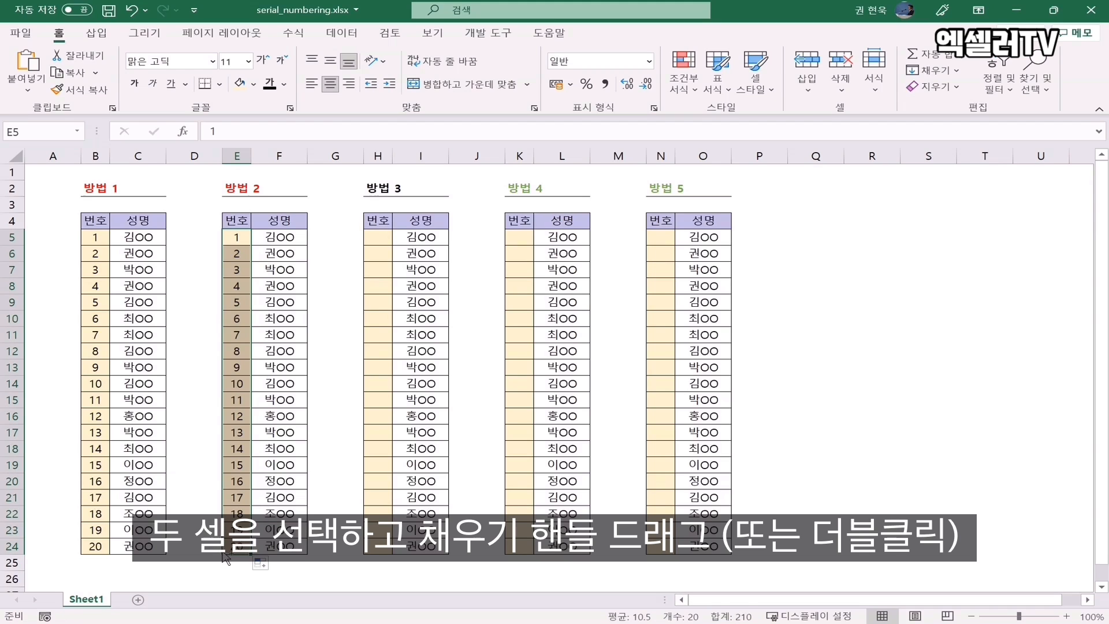
key(ctrl+z)
double_click(252, 261)
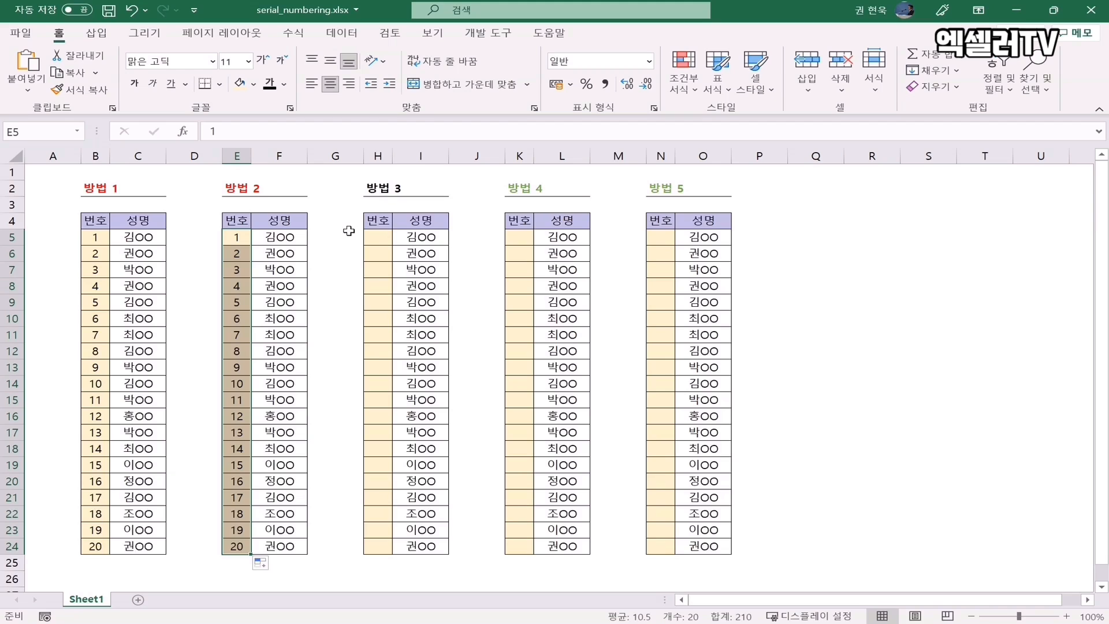
Enter 1 in H5 under 방법 3 and fill H5:H24 with a linear column series using step value 1.
click(374, 240)
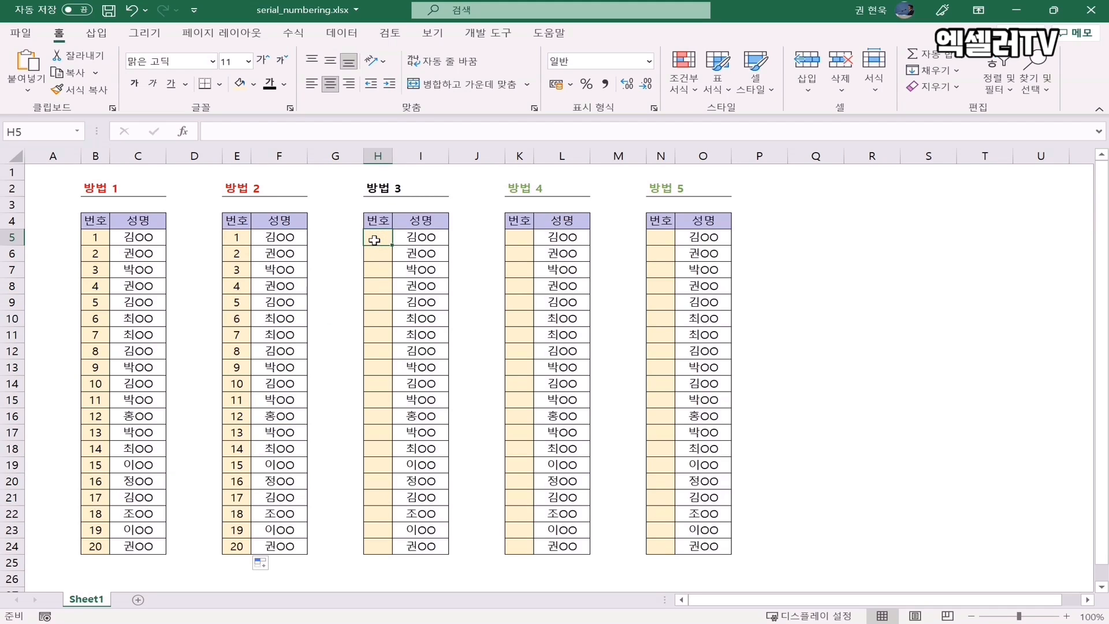
key(Return)
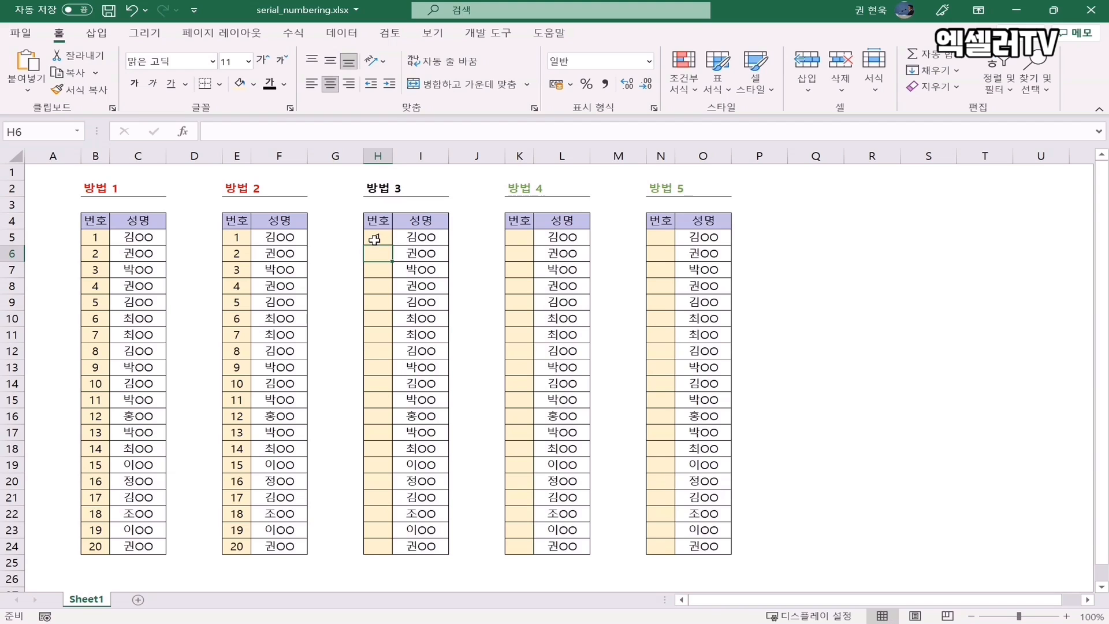
click(382, 238)
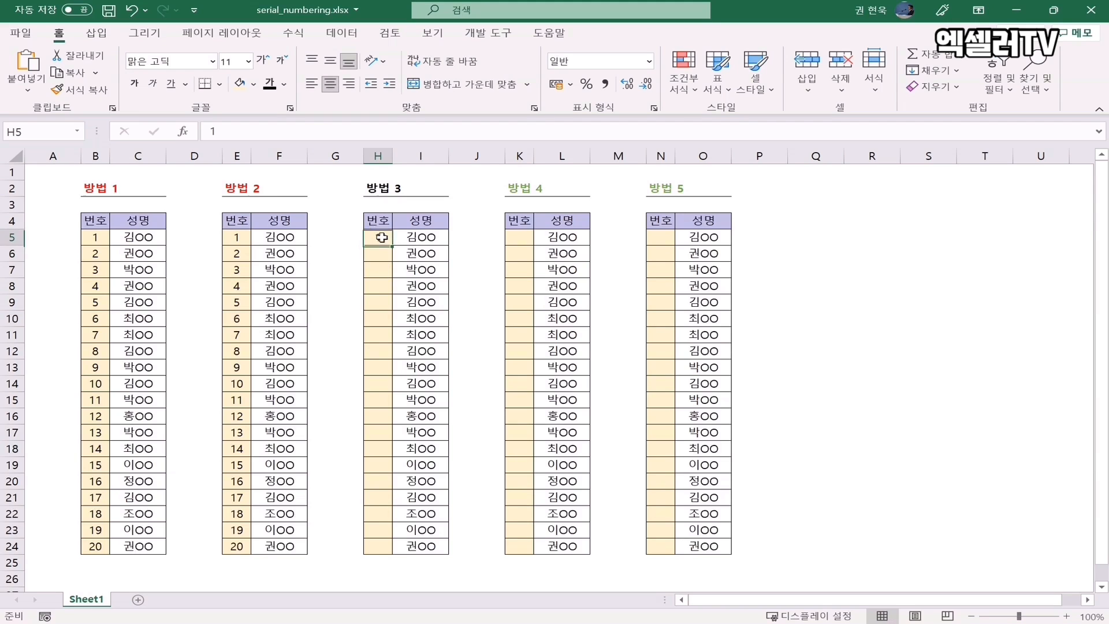
drag(381, 237, 376, 545)
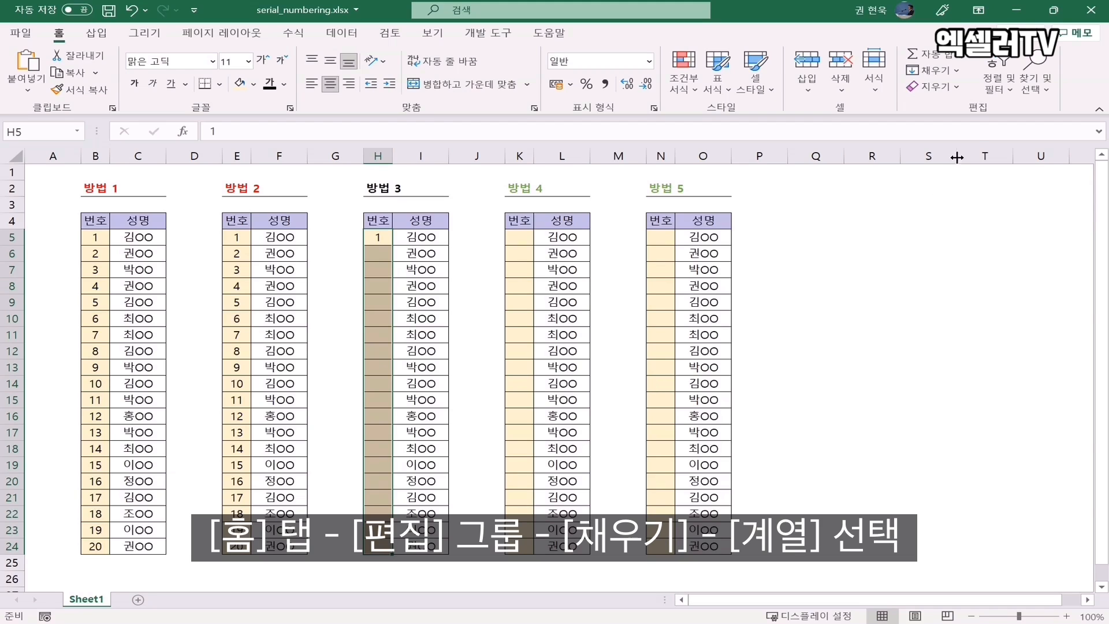
click(955, 70)
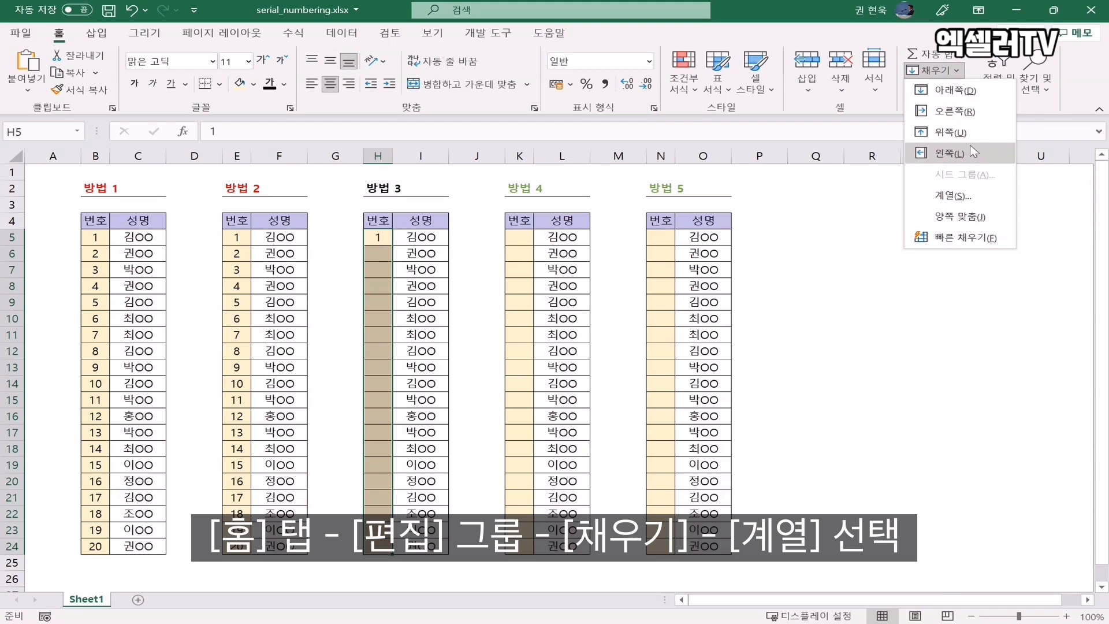
click(988, 199)
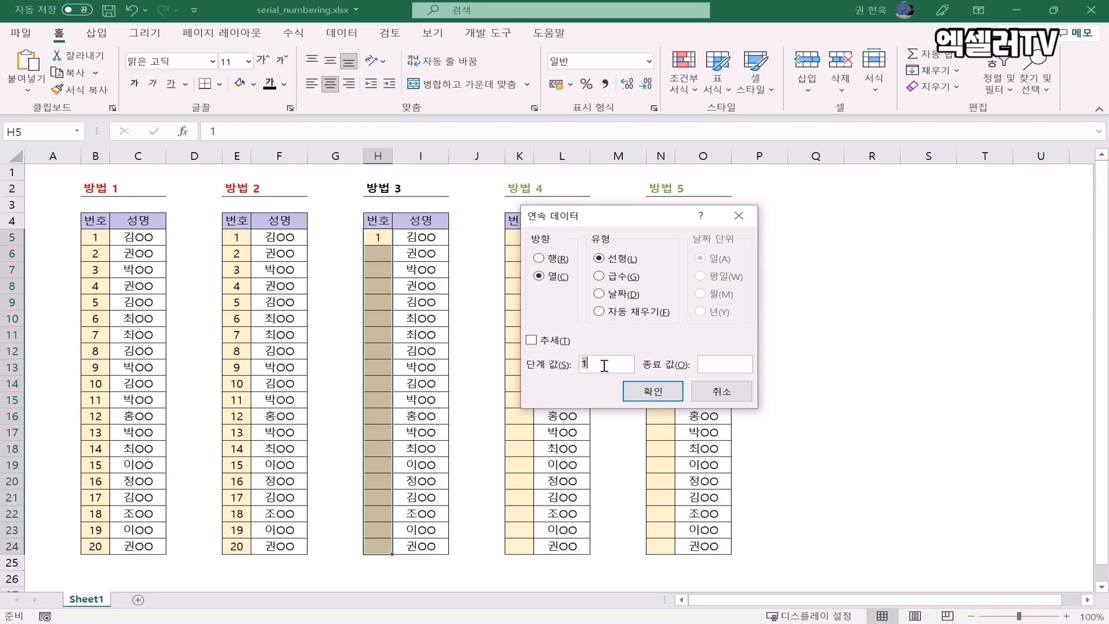
click(653, 392)
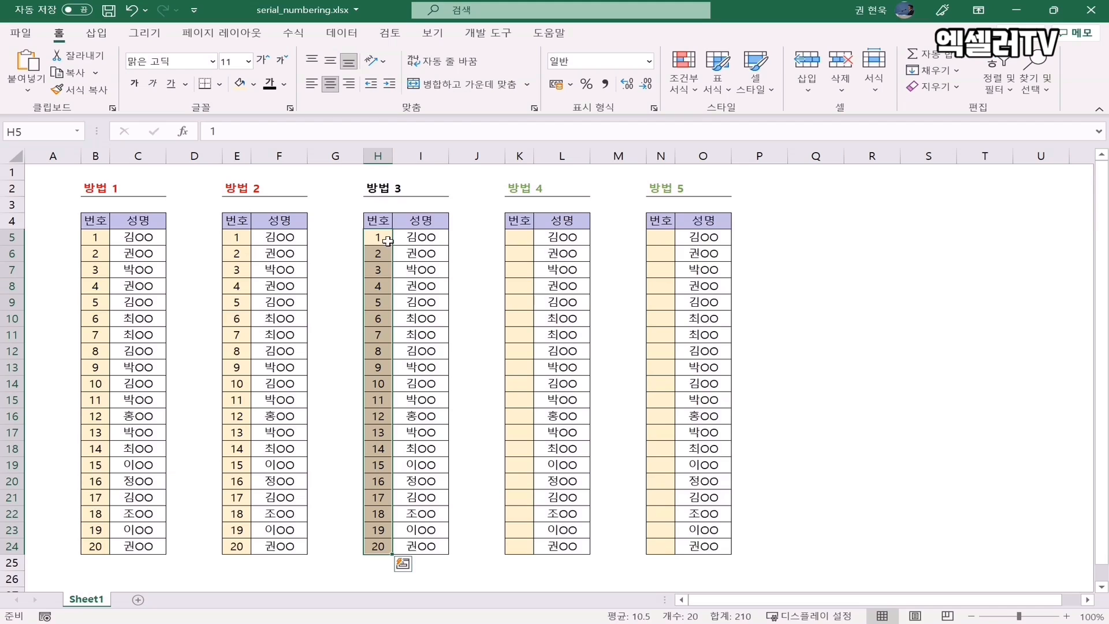
Enter the formula =ROW() in K5, the first number cell under 방법 4.
click(524, 239)
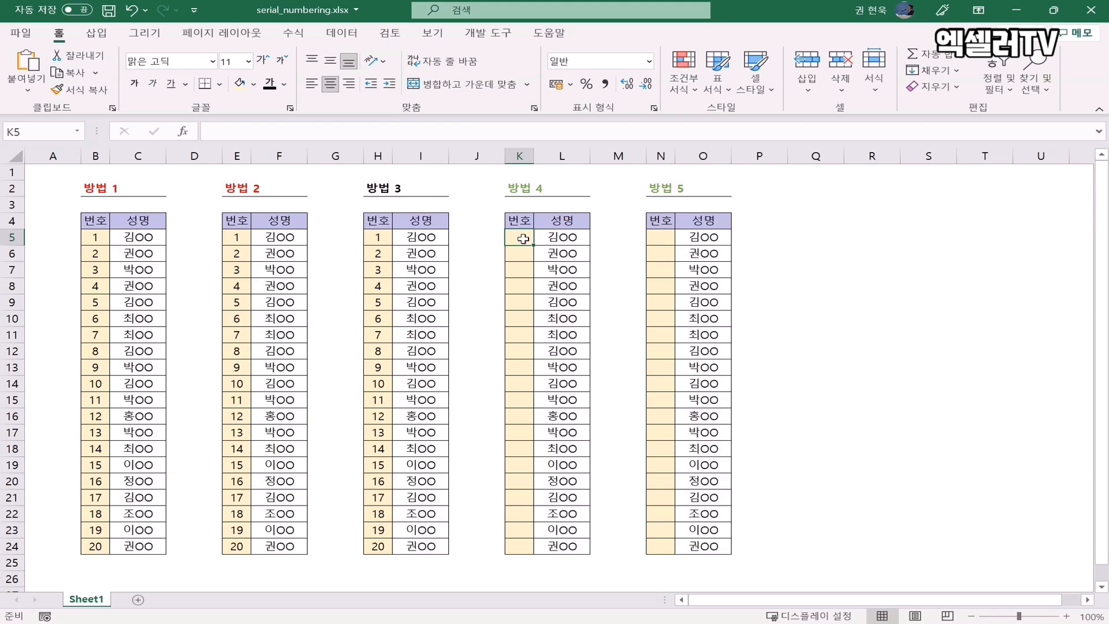
text(=)
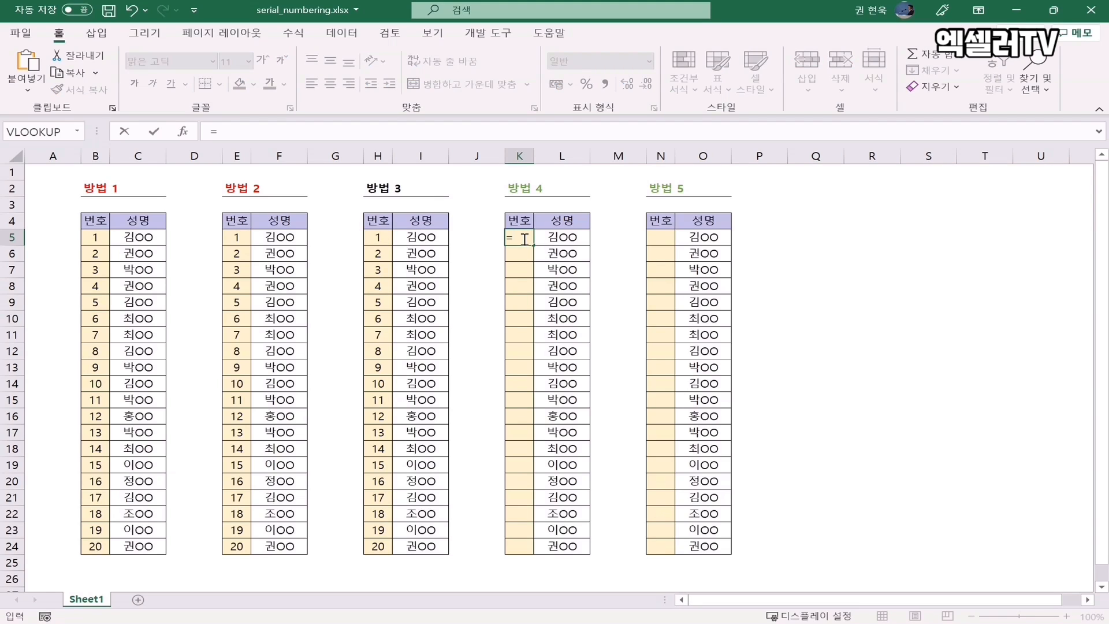
text(row)
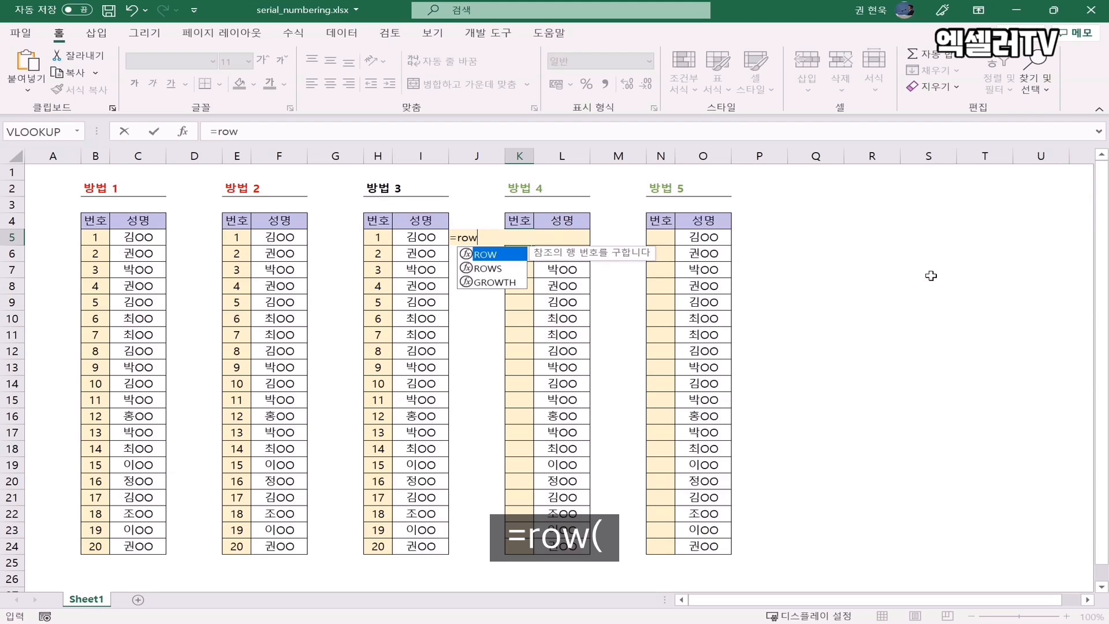
text(()
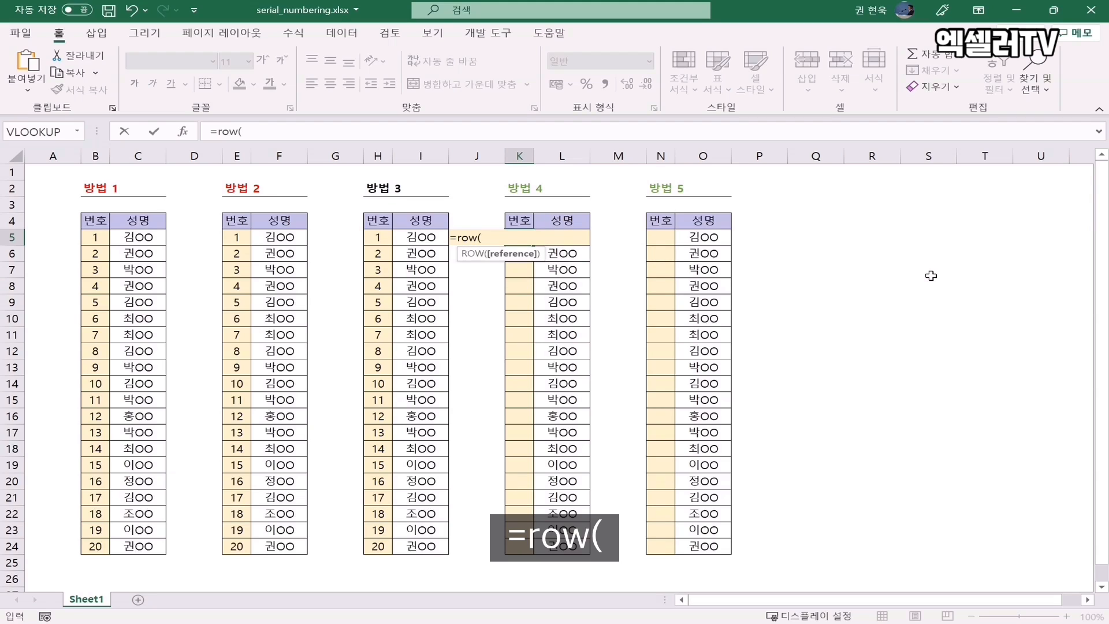
text())
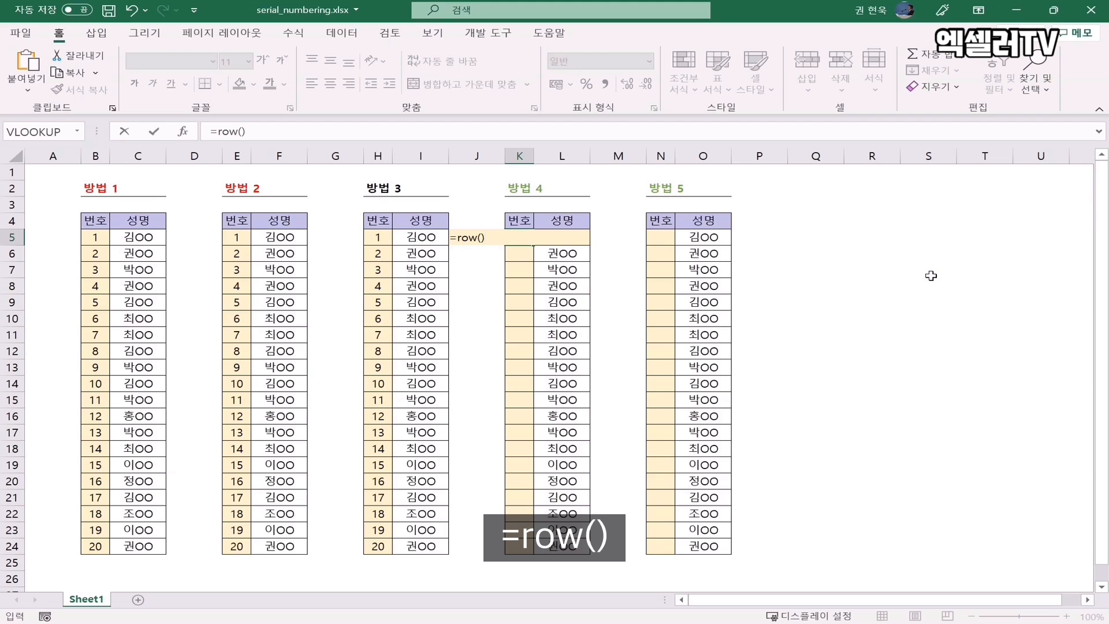
key(Return)
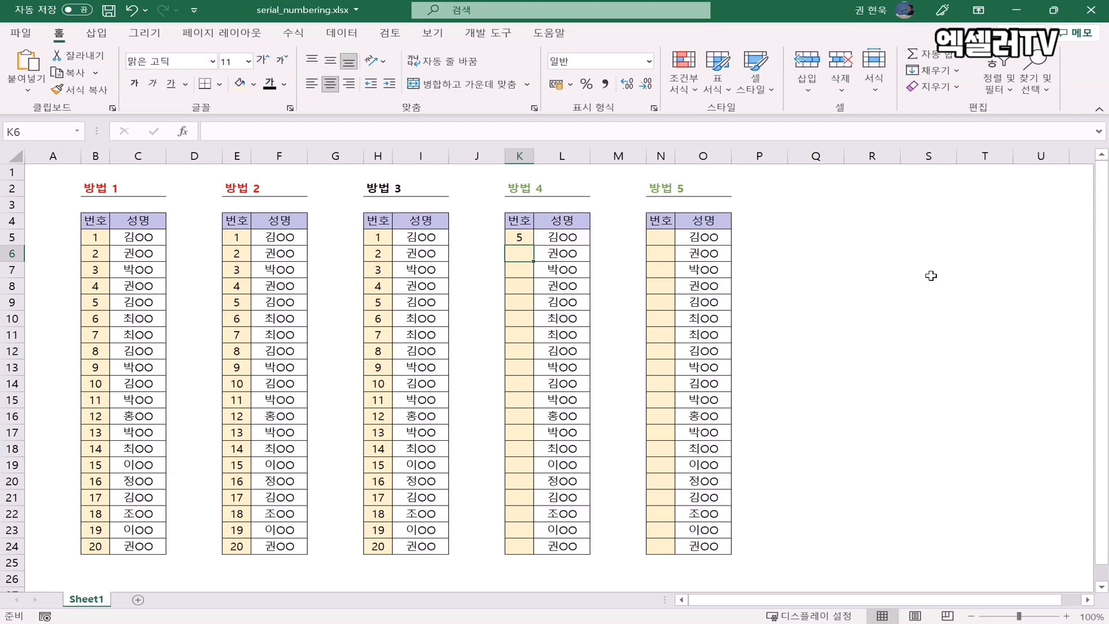
Change the formula in K5 to =ROW()-4 and fill it down to K24.
click(513, 237)
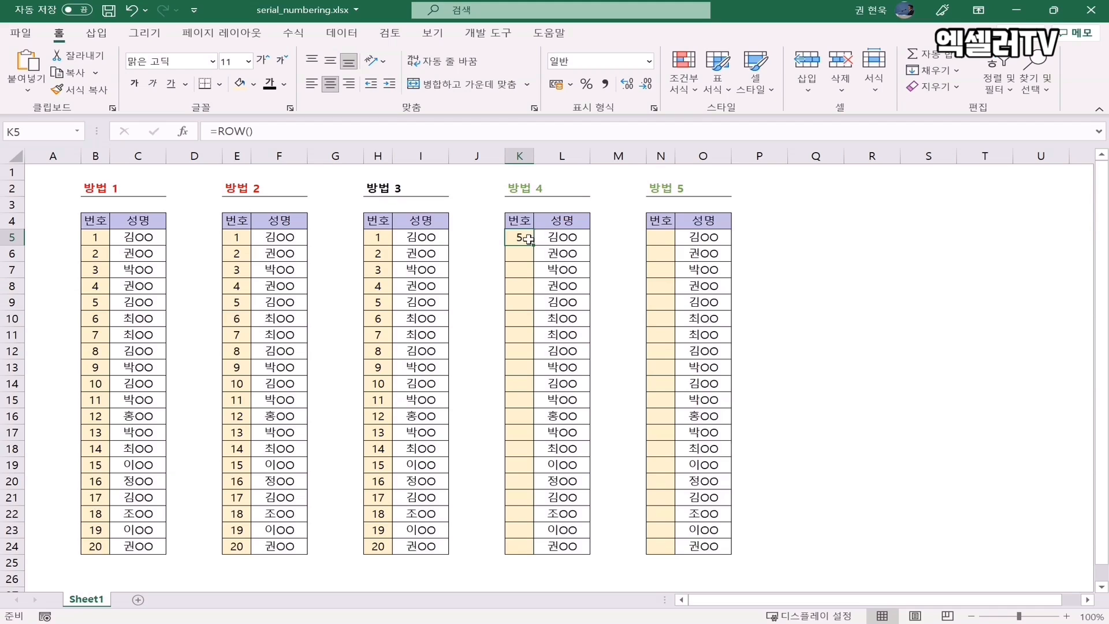
click(357, 131)
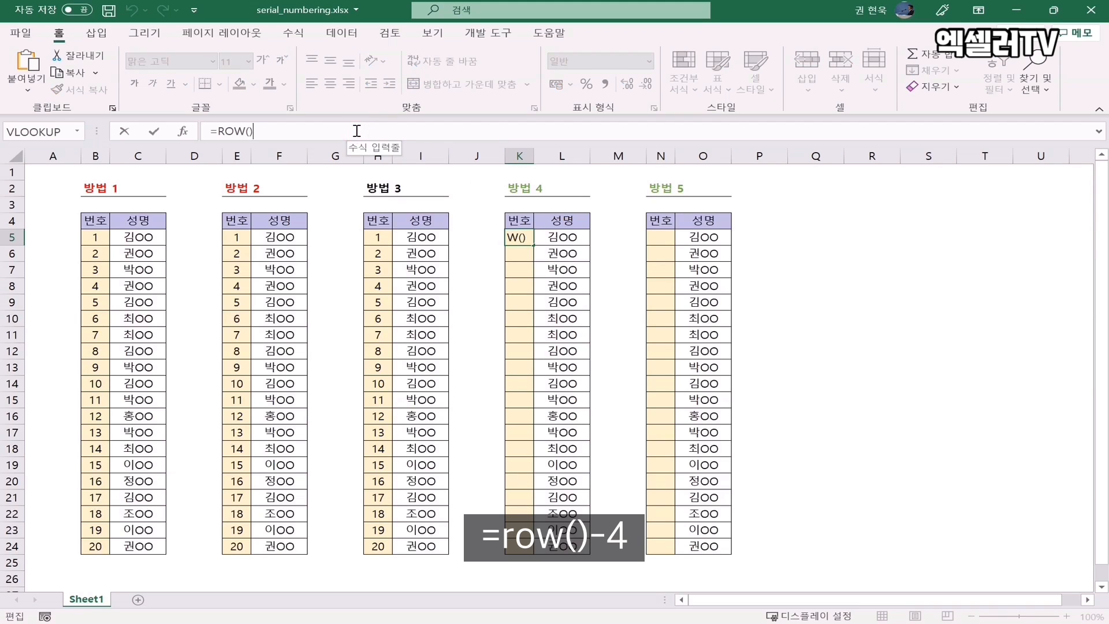
text(-4)
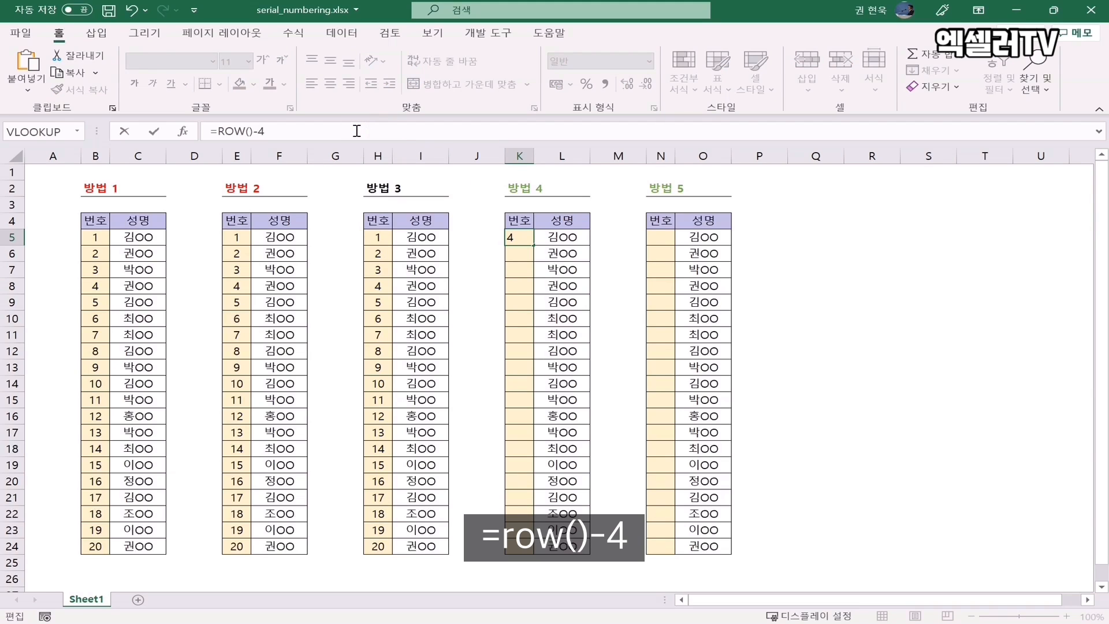
key(Return)
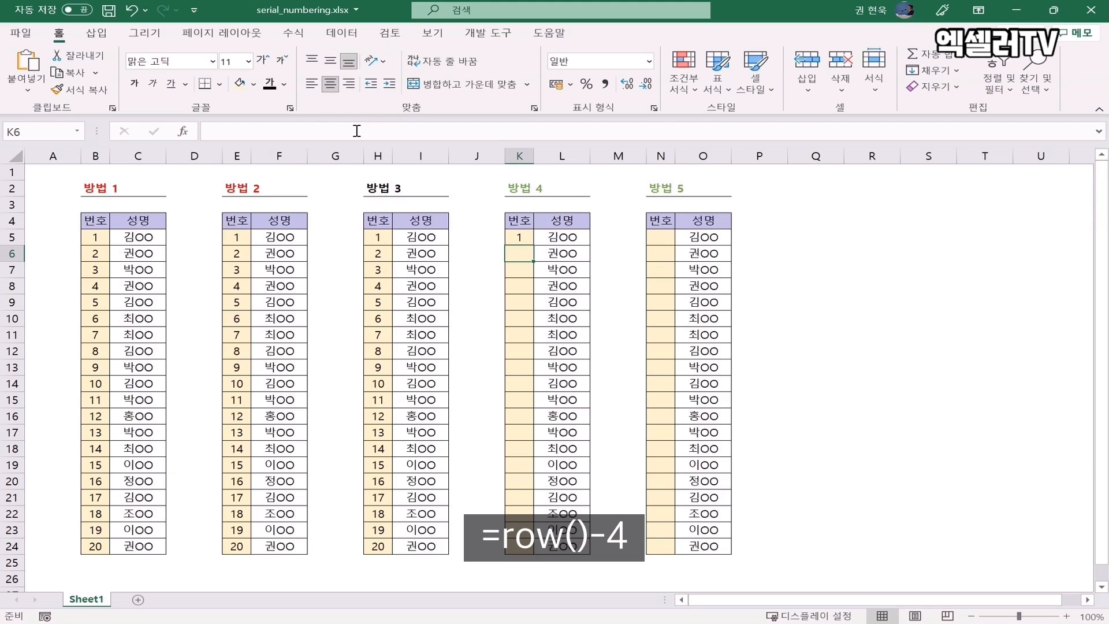
click(513, 238)
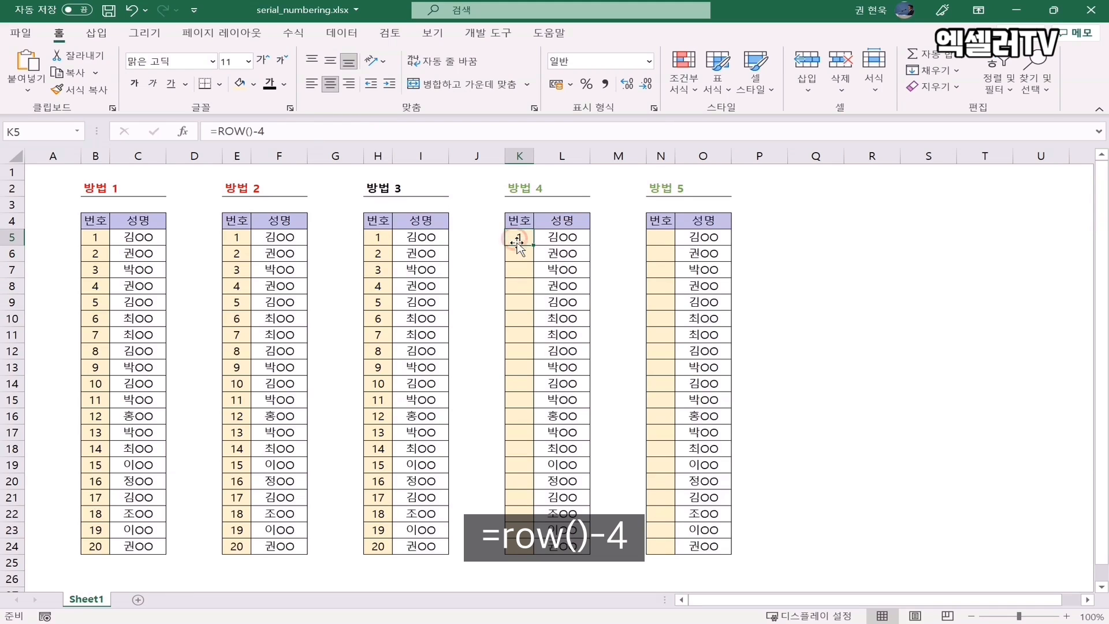
double_click(532, 246)
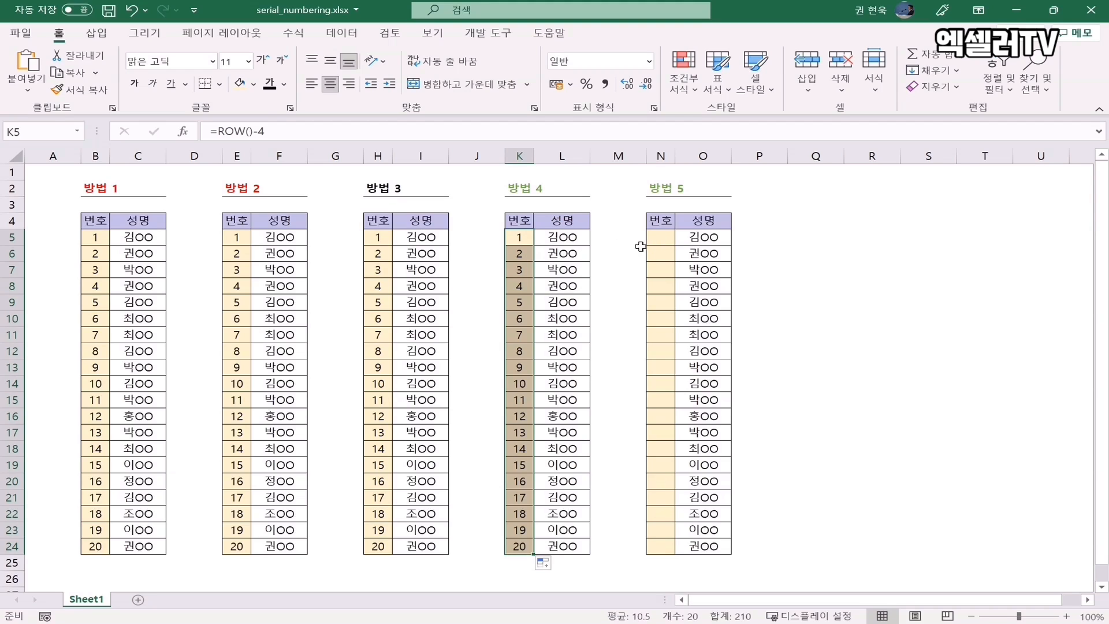
Enter the formula =ROW(A1) in N5, the first number cell under 방법 5.
click(664, 242)
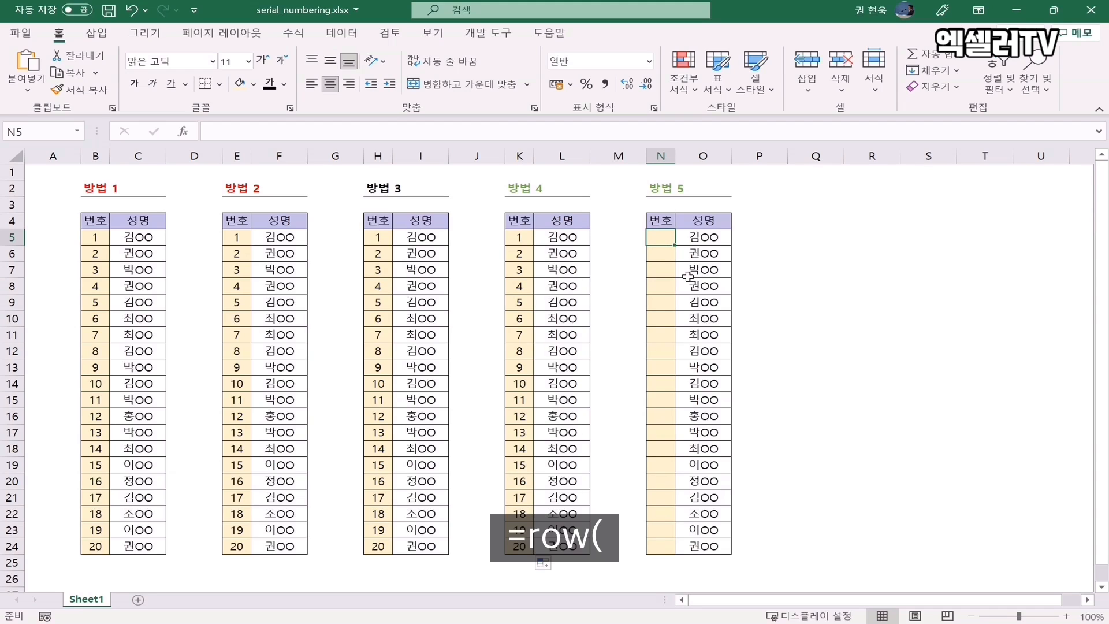
text(=r)
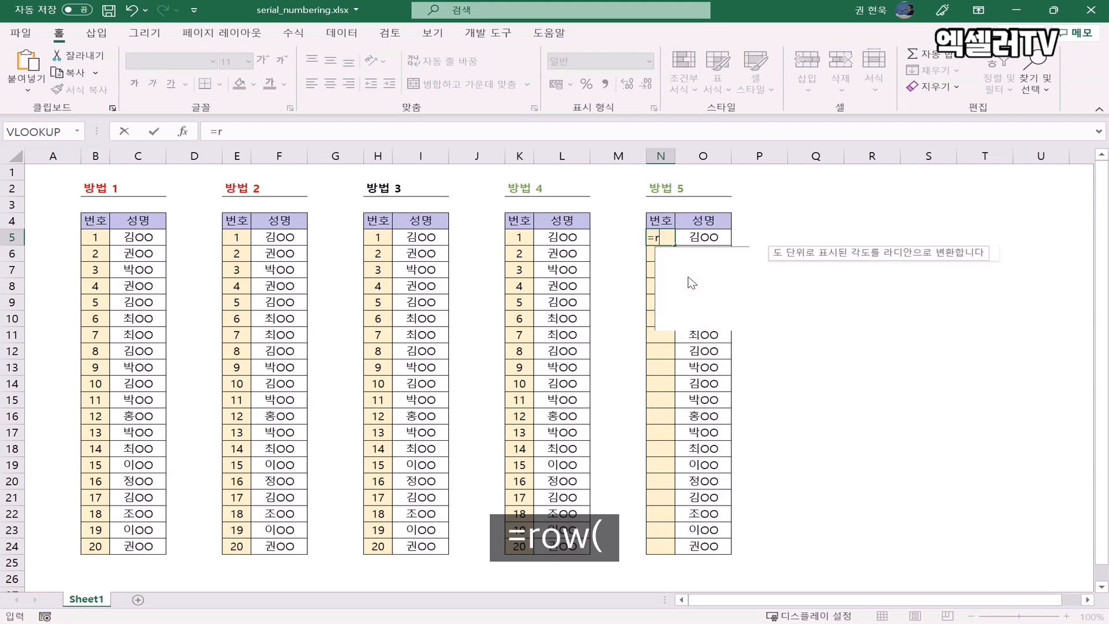
text(ow()
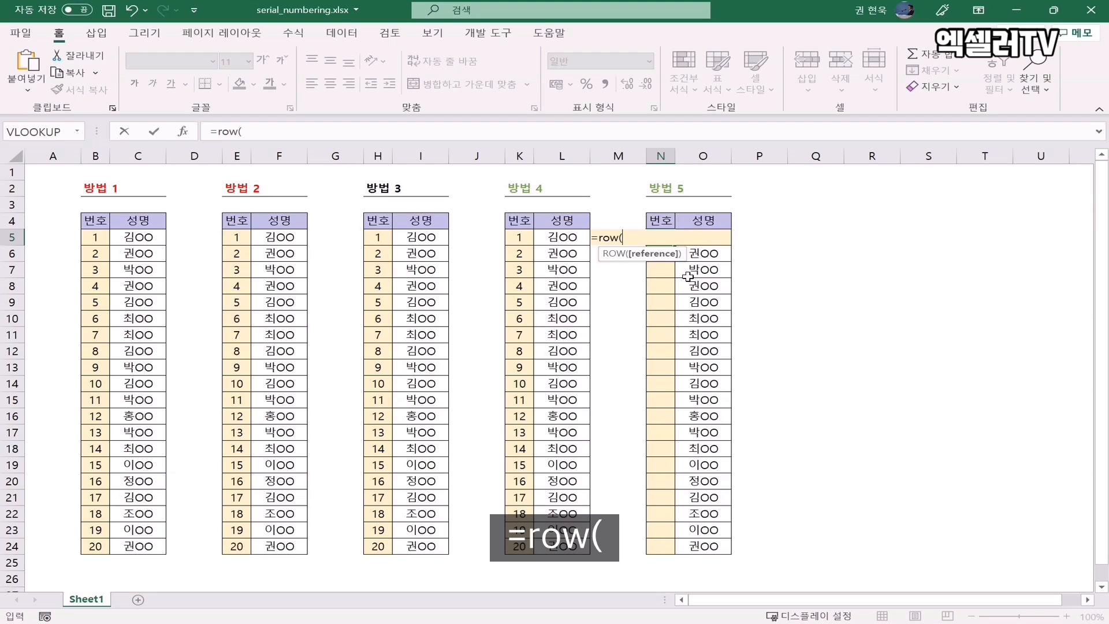
text(a1)
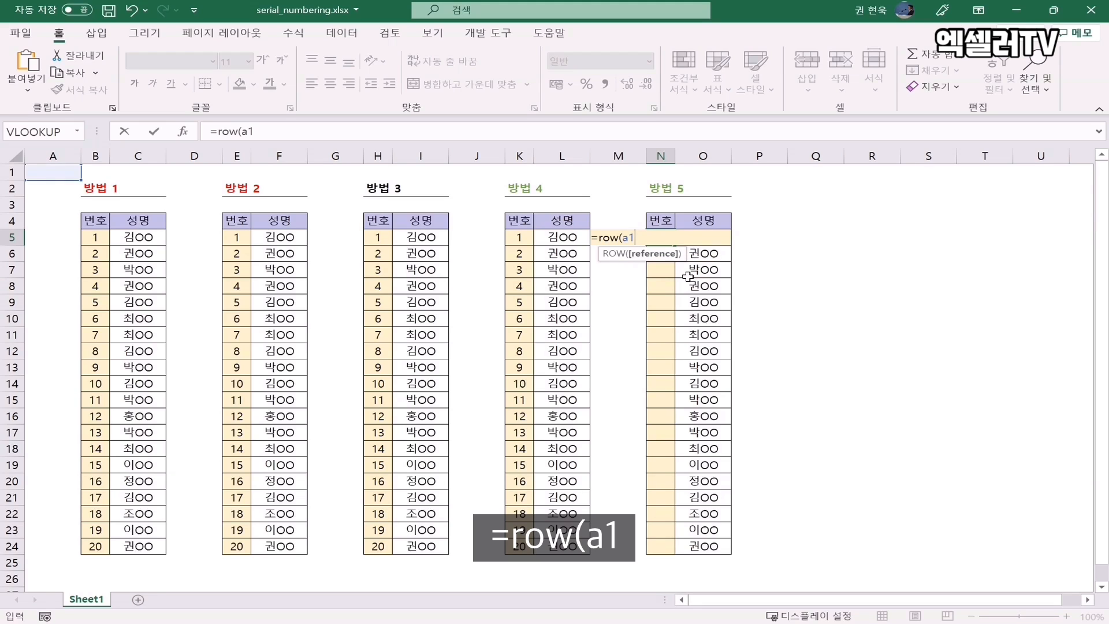
key(Return)
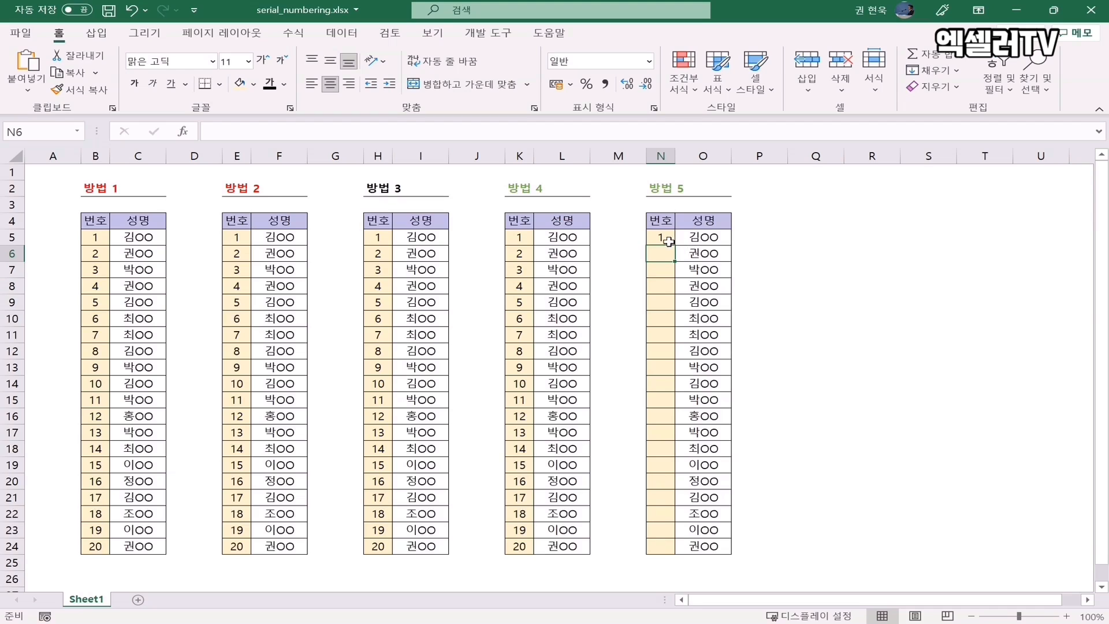
Fill the =ROW(A1) formula from N5 down to N24 under 방법 5.
click(668, 241)
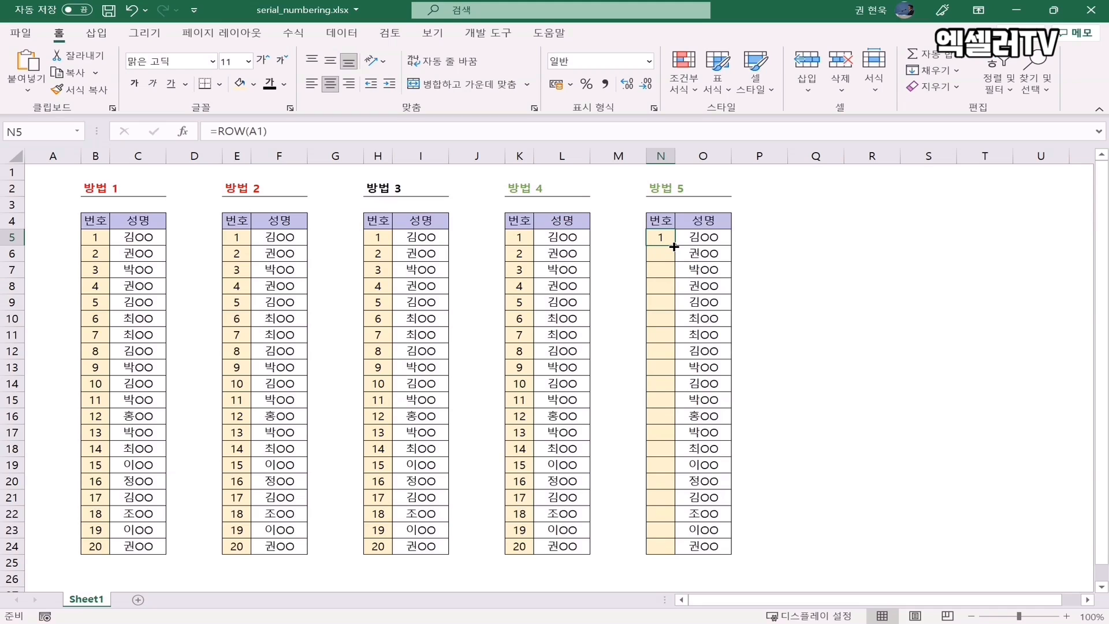
double_click(674, 247)
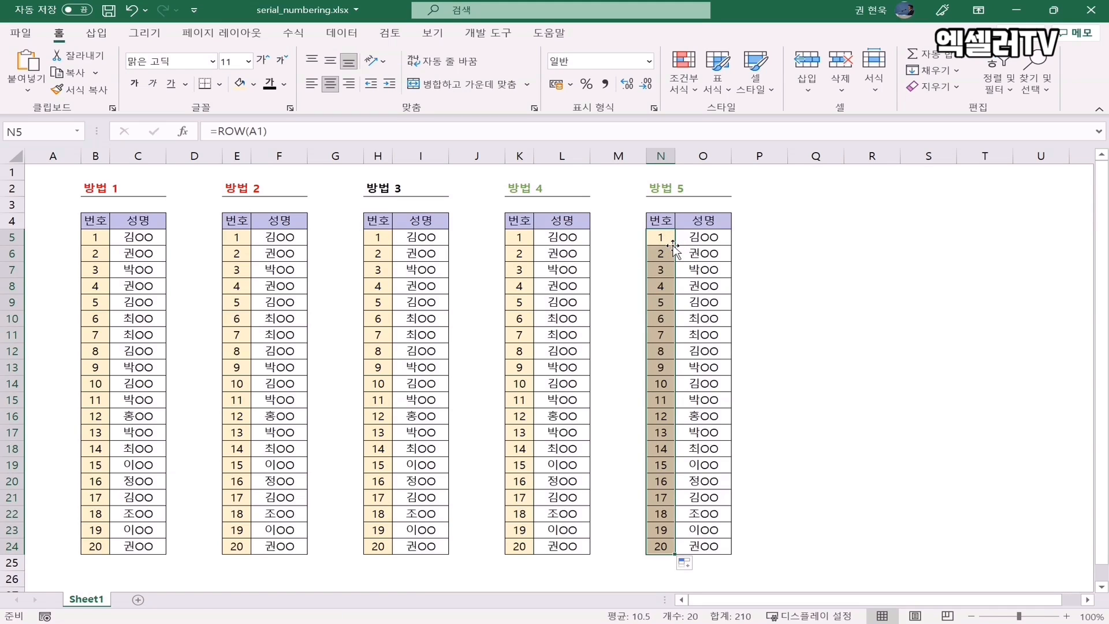
click(665, 240)
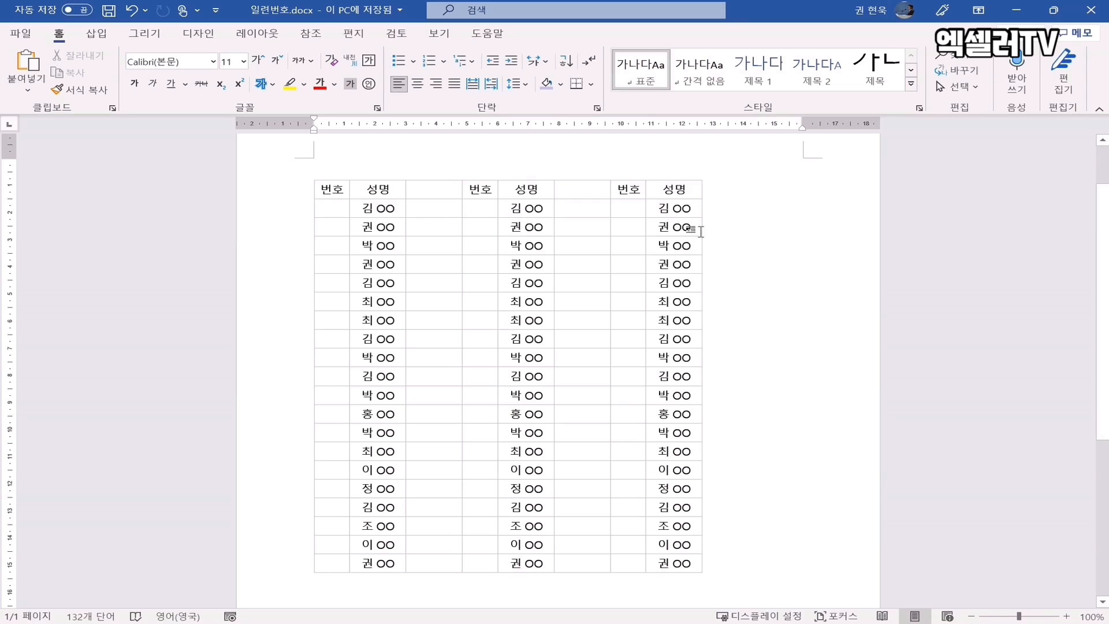
In the Word document 일련번호.docx, insert the formula =COUNT(above) in the first empty cell under the first 번호 heading.
click(376, 208)
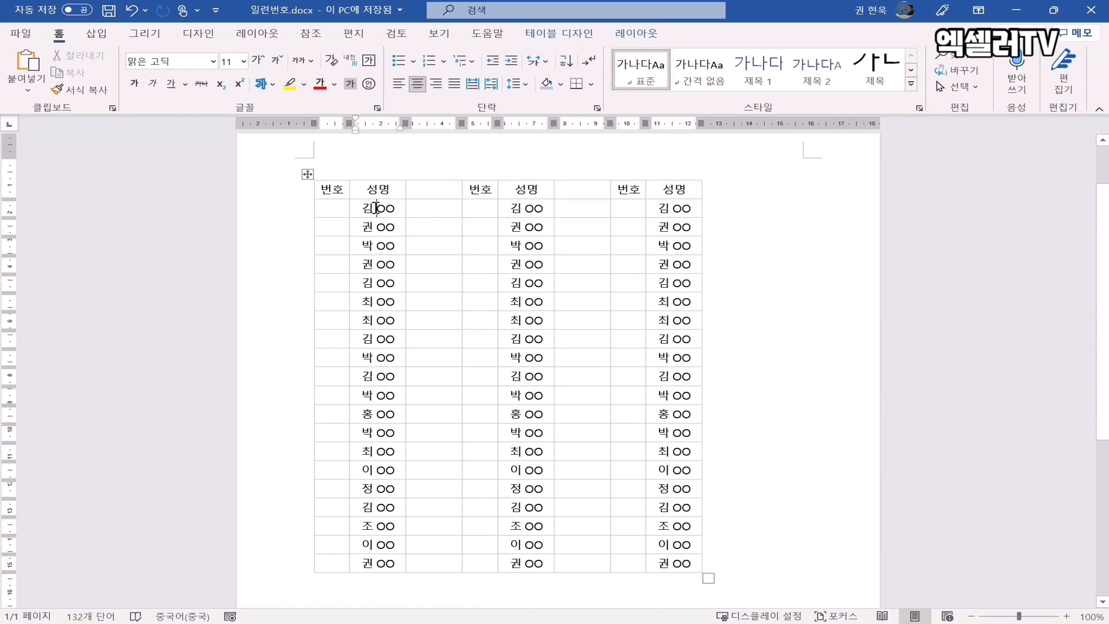
click(333, 208)
click(656, 39)
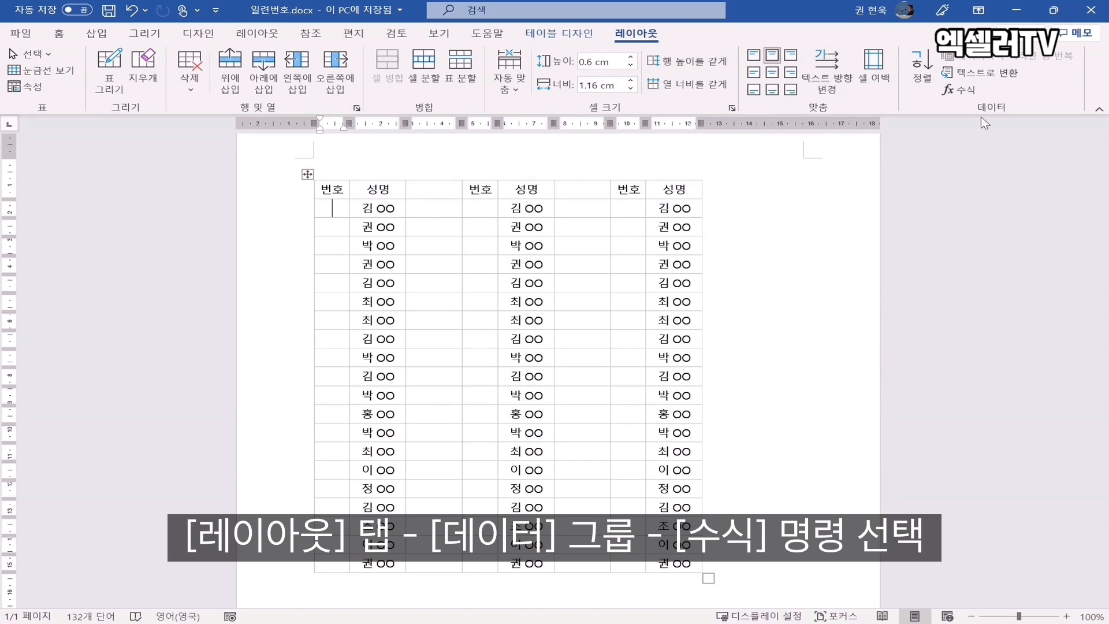
click(962, 90)
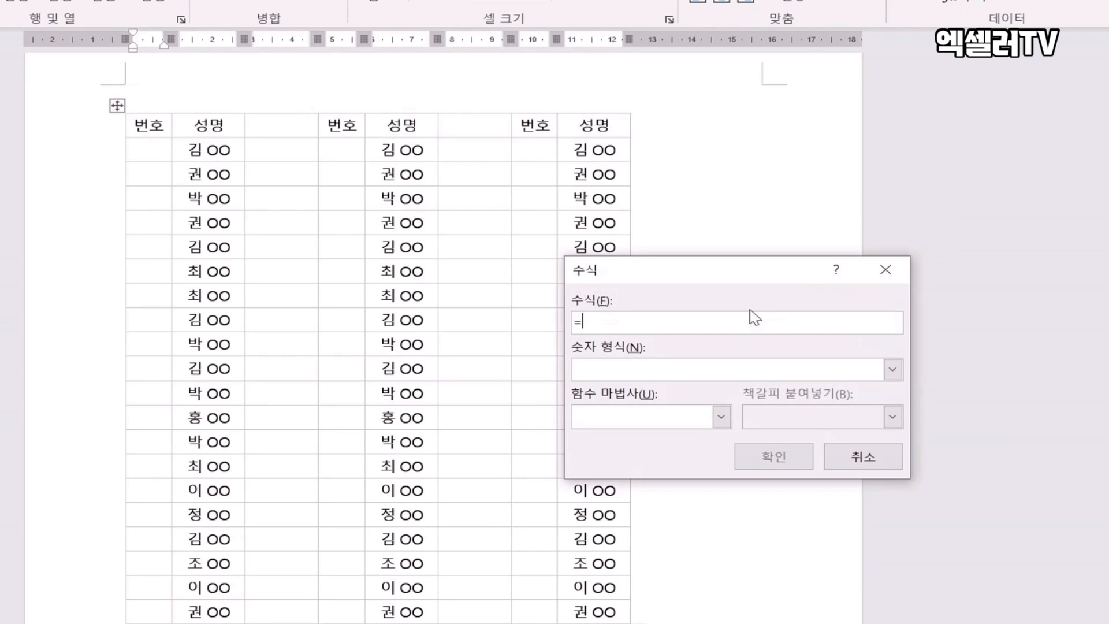
click(721, 417)
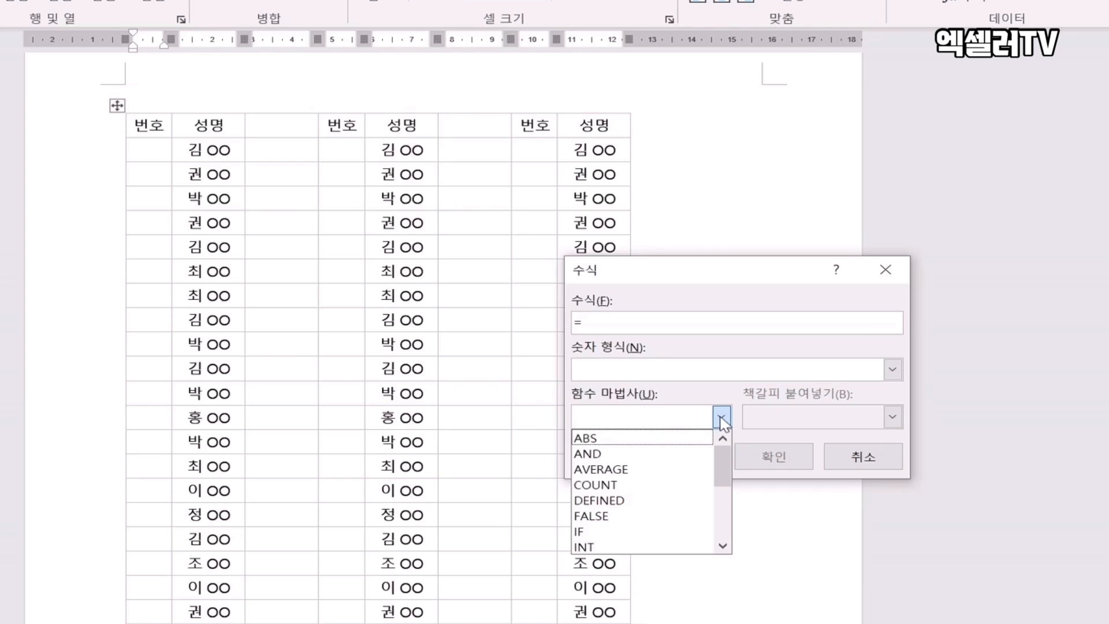
click(621, 486)
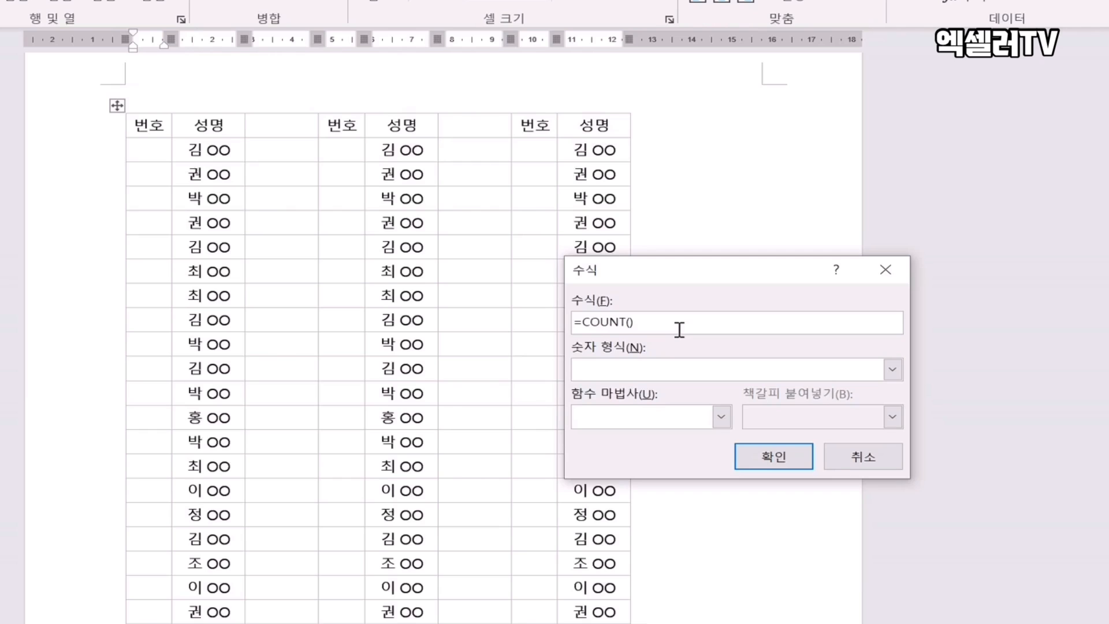
click(629, 322)
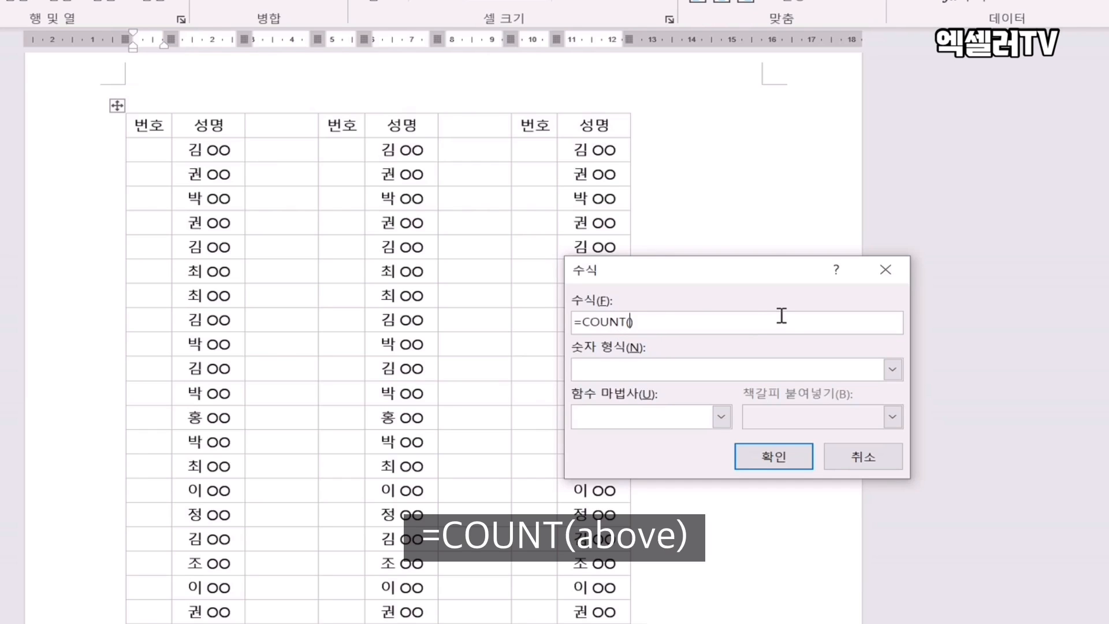
text(above)
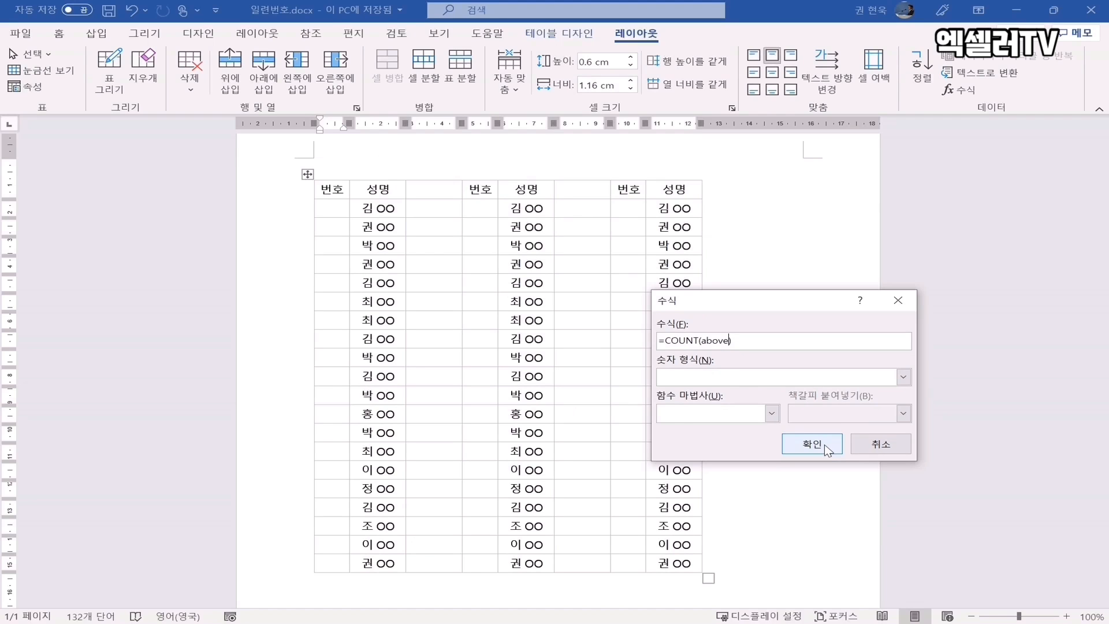
click(793, 457)
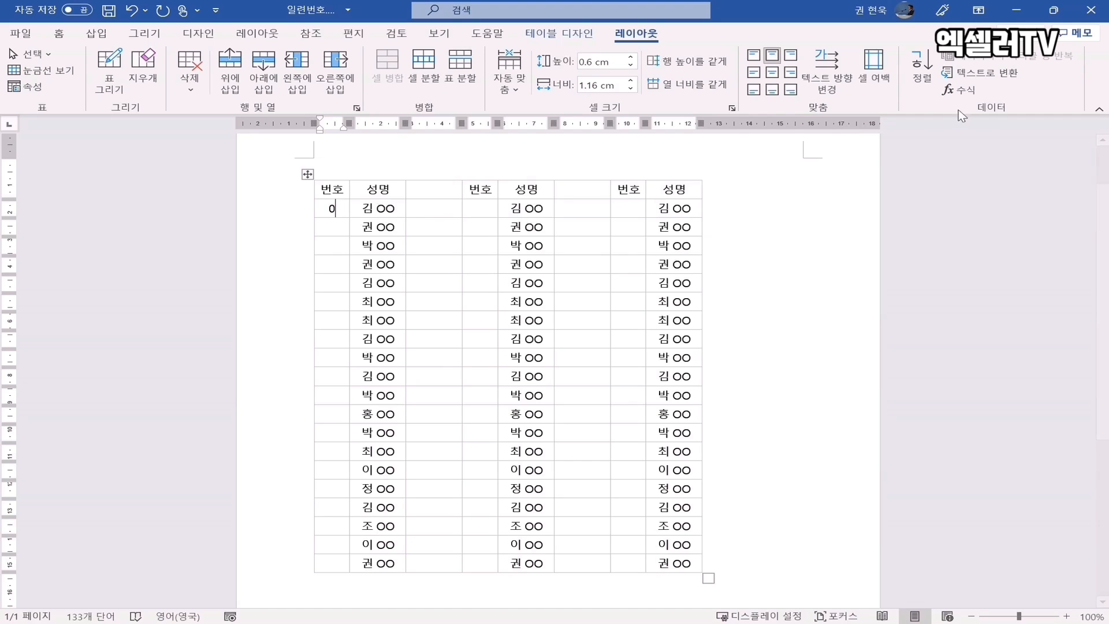
Change the formula in the first number cell of the first list to =COUNT(above)+1.
click(962, 91)
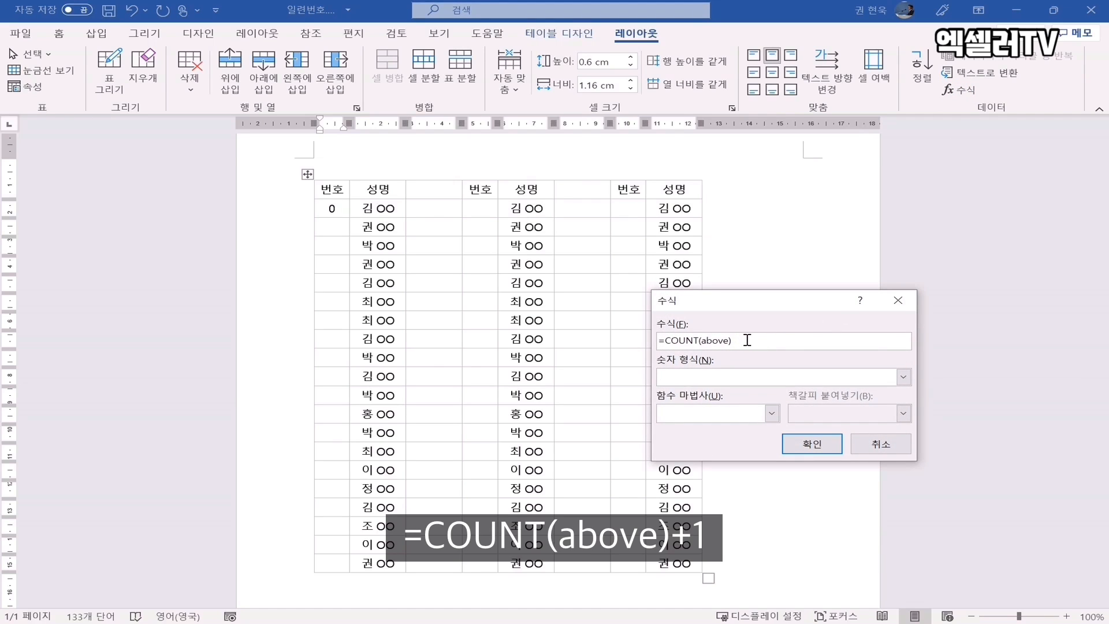
text(+1)
click(827, 447)
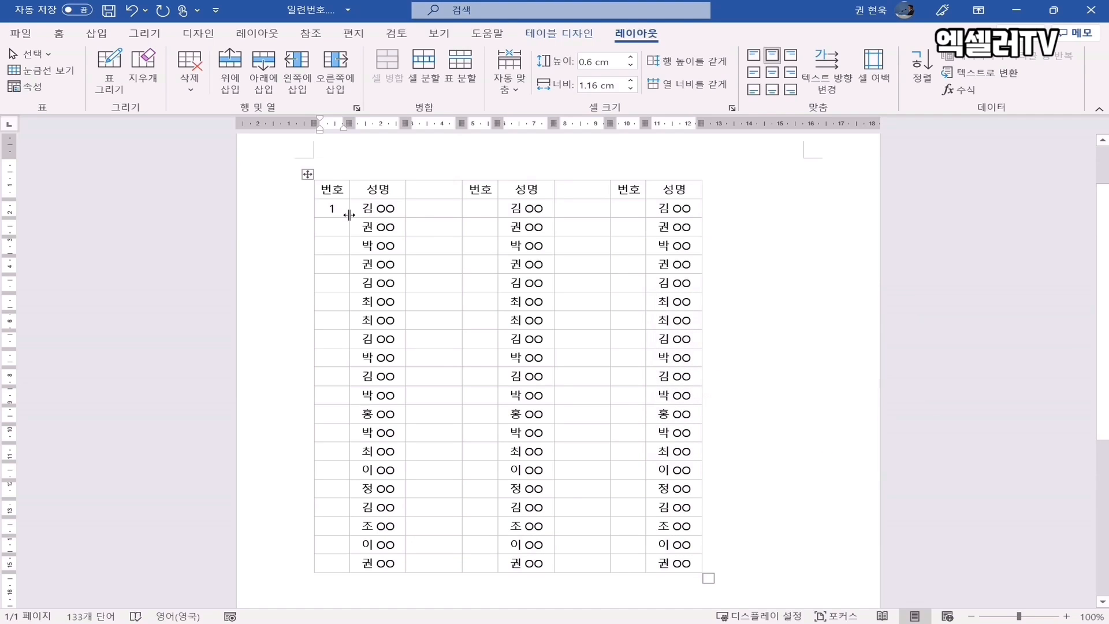
Copy the first list's formula number into all the blank 번호 cells below it.
drag(325, 209, 338, 209)
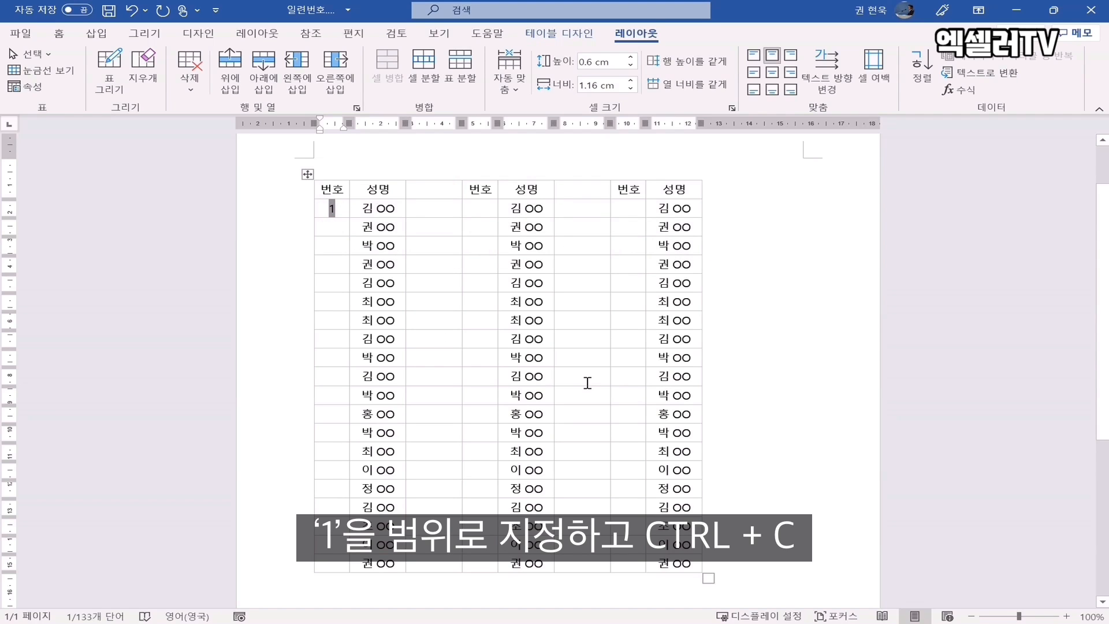
click(338, 228)
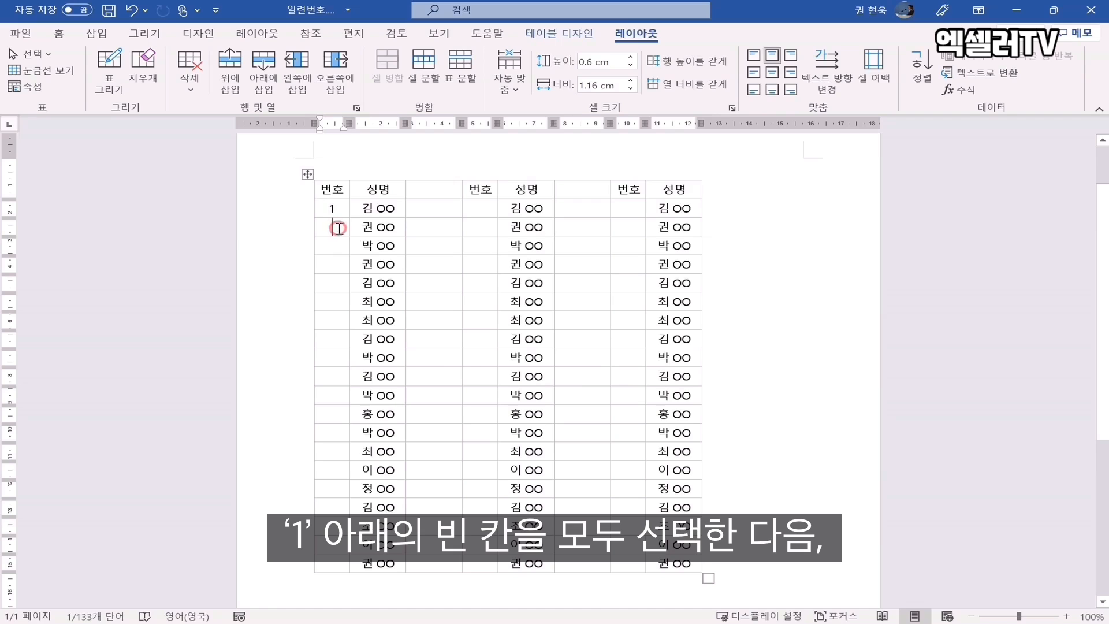
drag(324, 228, 325, 563)
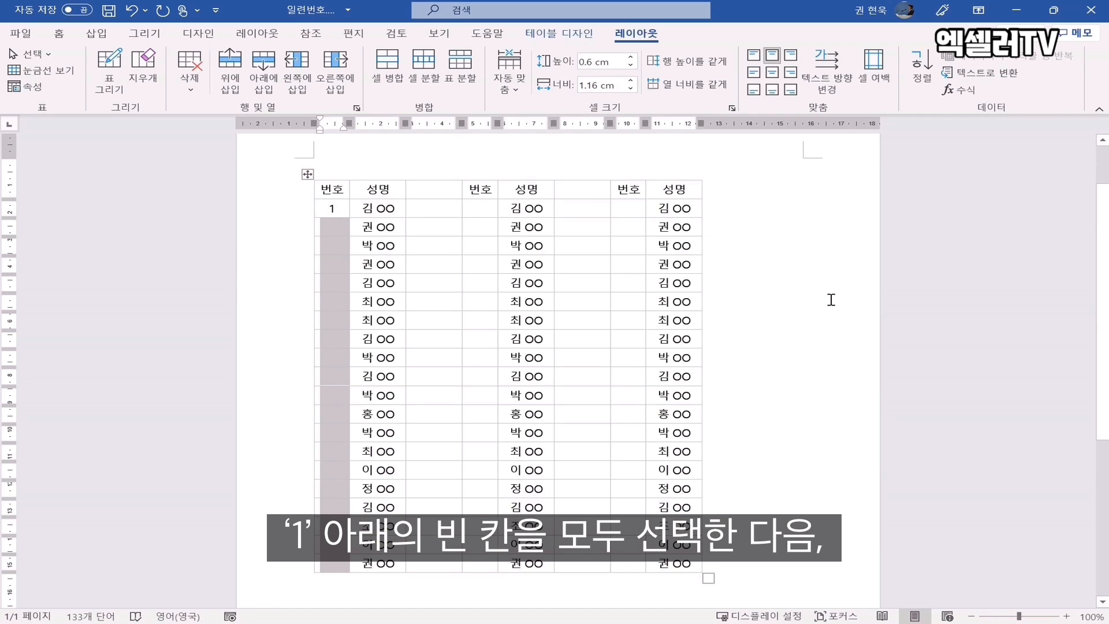
key(ctrl+v)
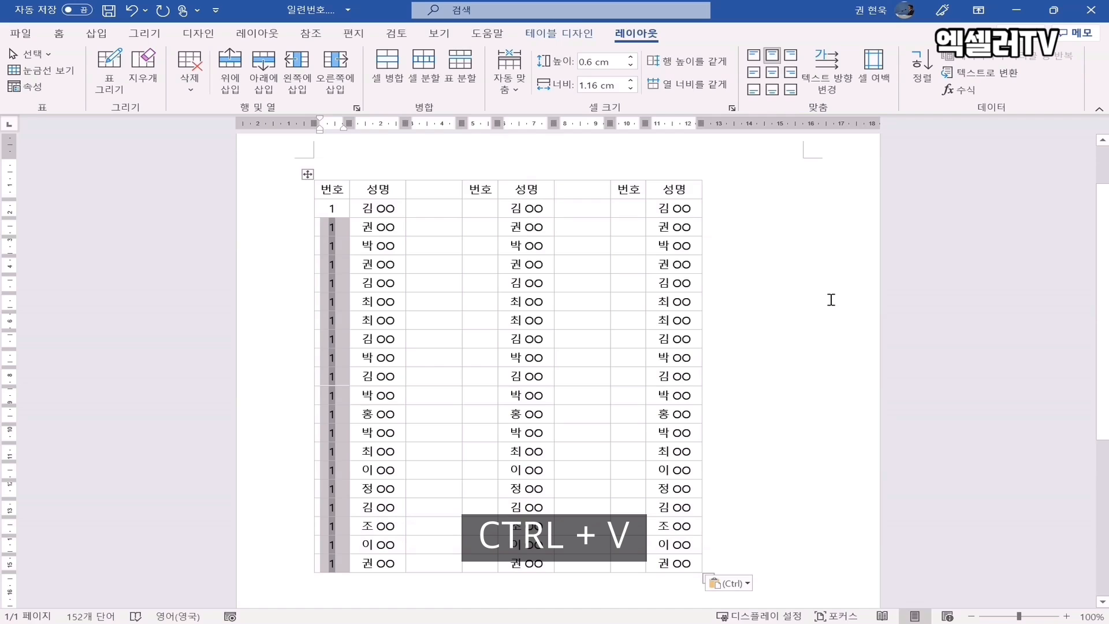
Update the formula fields in all 20 number cells of the first 번호 column.
click(342, 205)
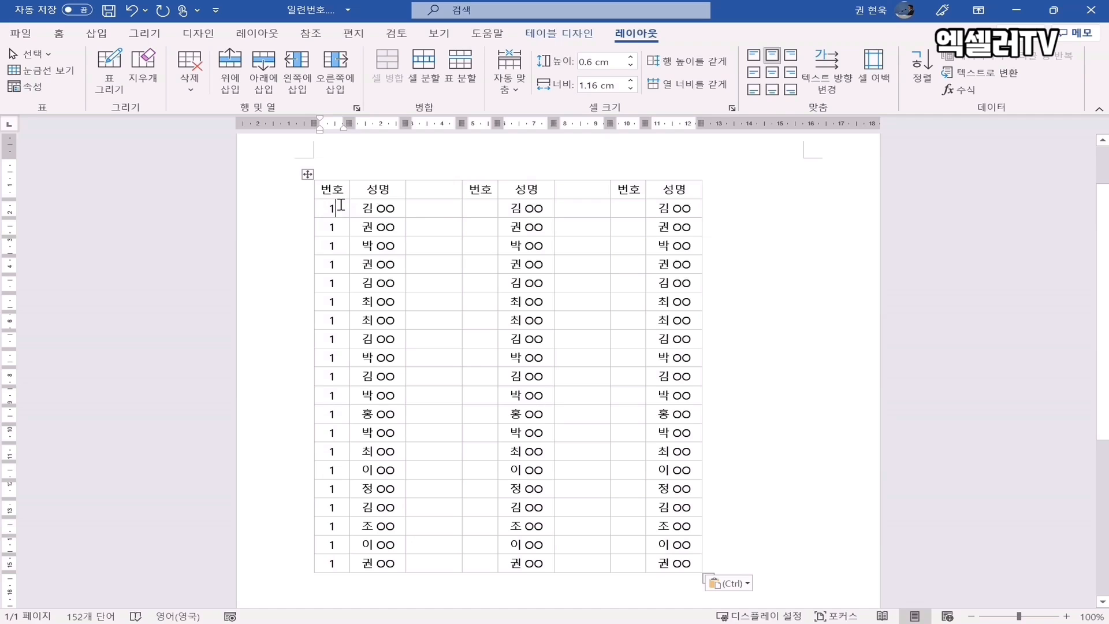
drag(341, 205, 336, 561)
key(F9)
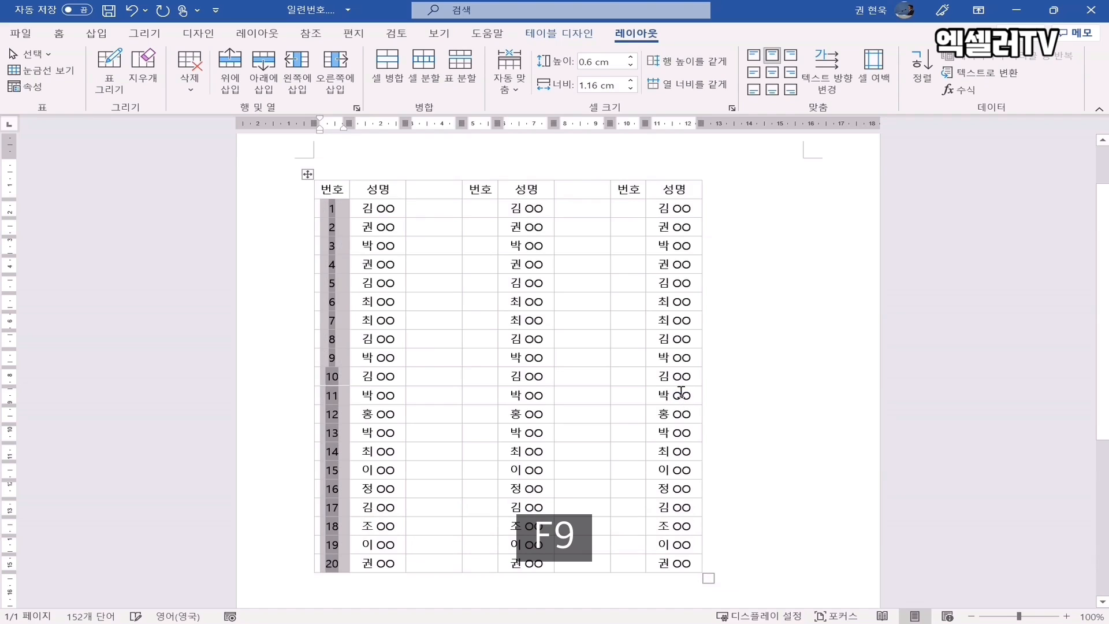
Start a formula in the first cell under the second 번호 heading, replacing the suggested SUM(LEFT) with the COUNT function.
click(487, 208)
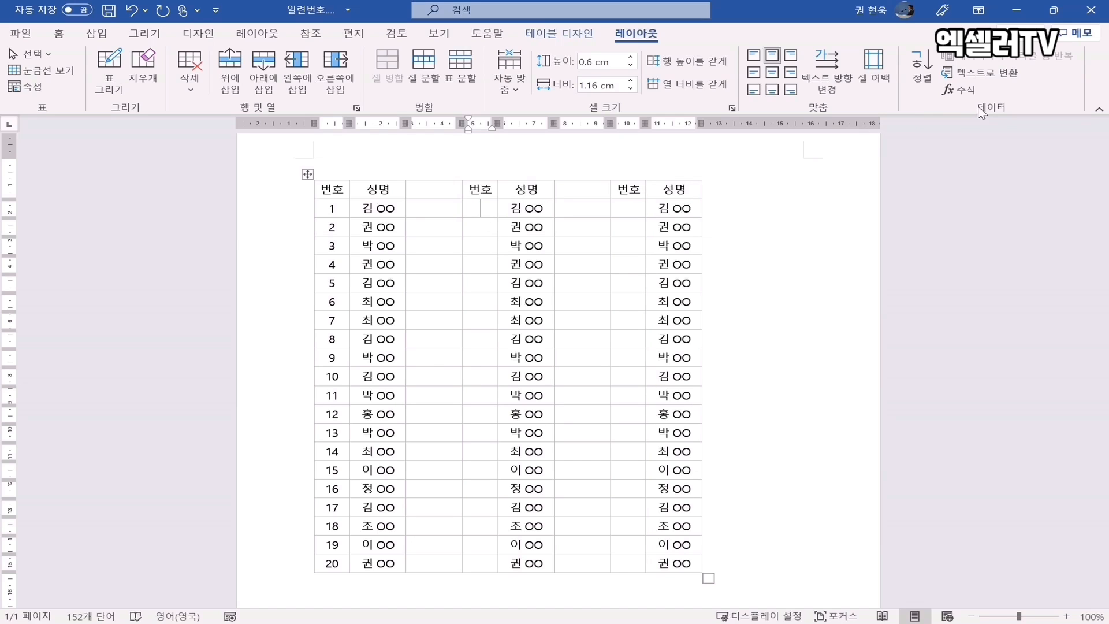
click(964, 93)
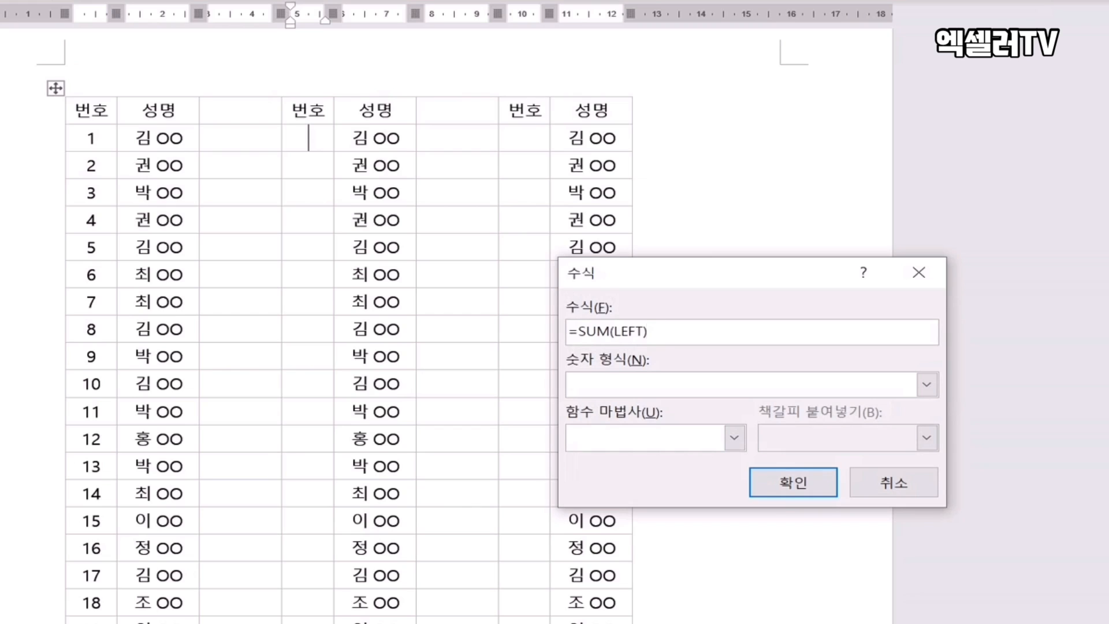
key(BackSpace)
key(BackSpace)
key(BackSpace)
key(BackSpace)
key(BackSpace)
key(BackSpace)
key(BackSpace)
key(BackSpace)
key(BackSpace)
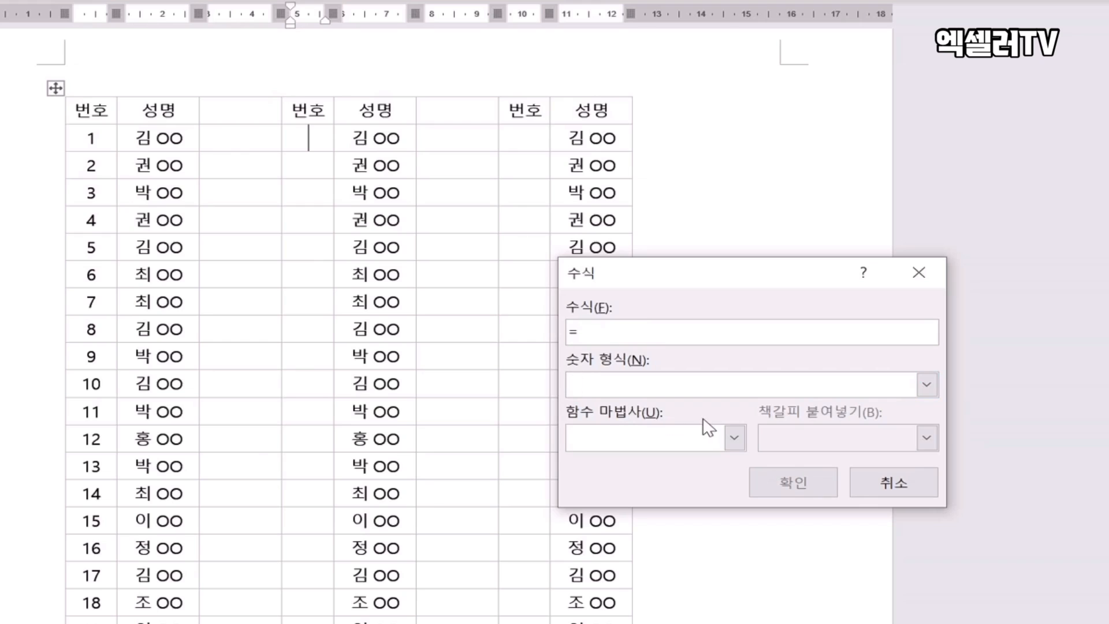
click(735, 438)
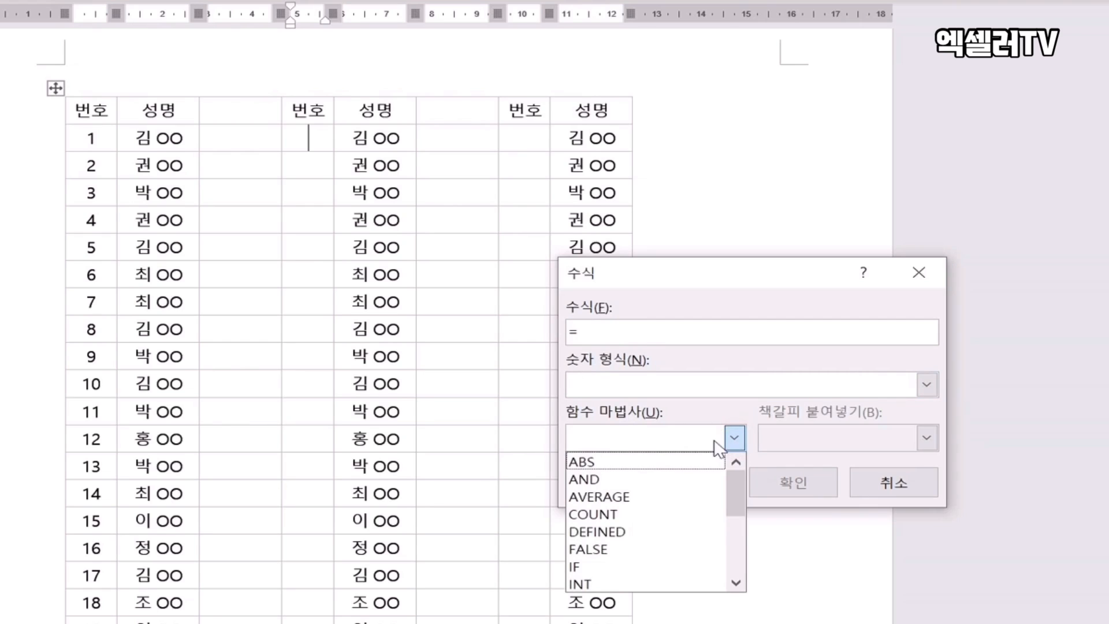
click(610, 515)
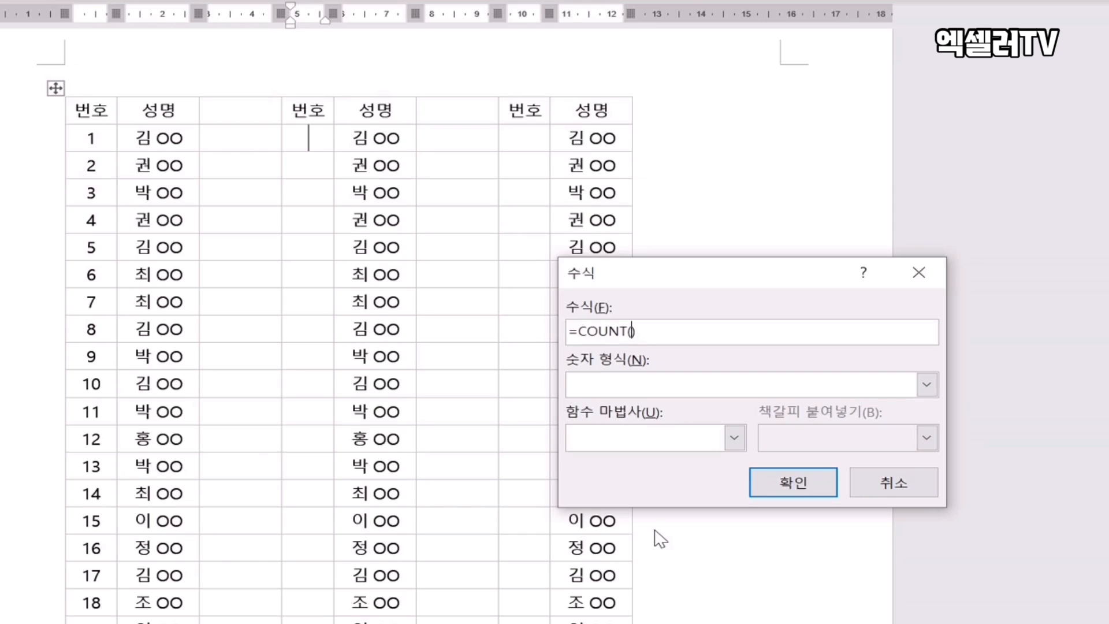
Complete the second list's formula as =COUNT(a:a)+count(above)+1 and insert it in the cell.
text(co)
key(BackSpace)
key(BackSpace)
text(a:)
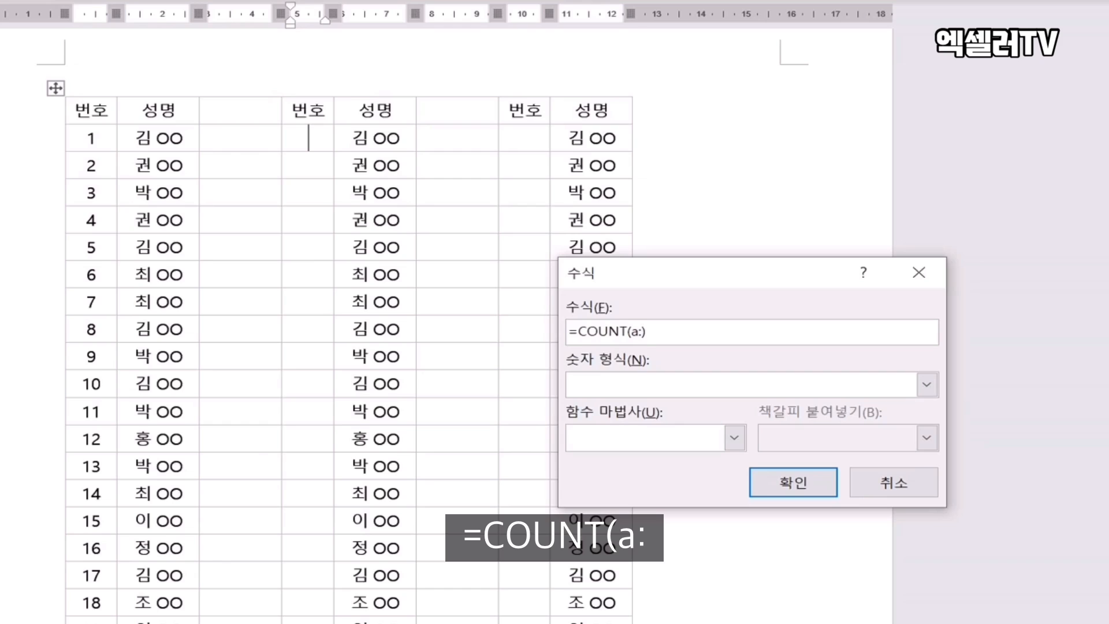
text(a))
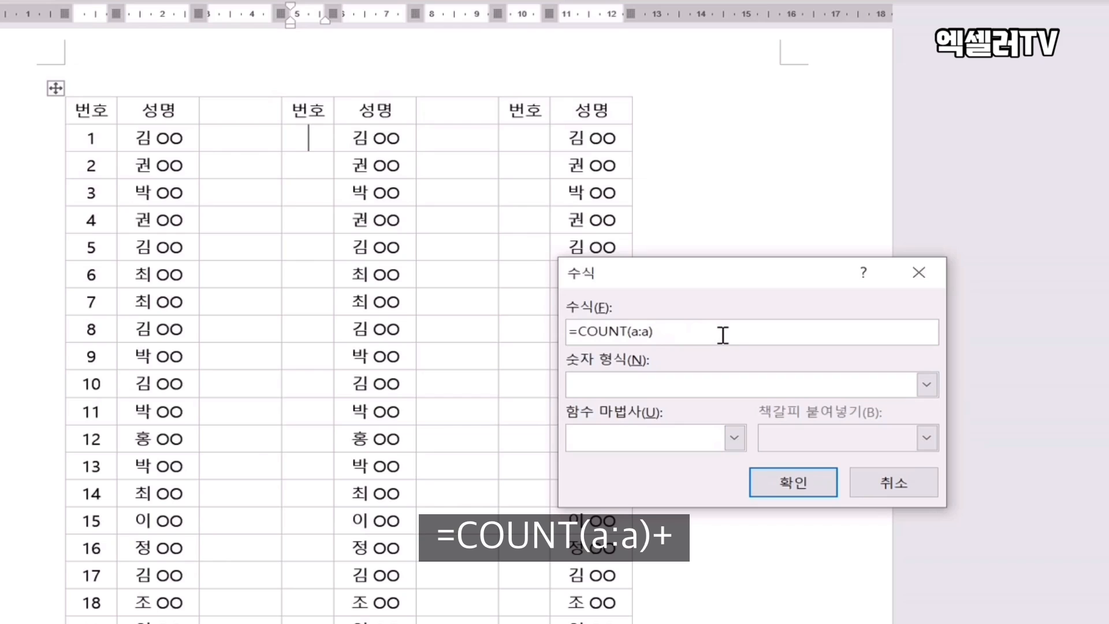
text(+)
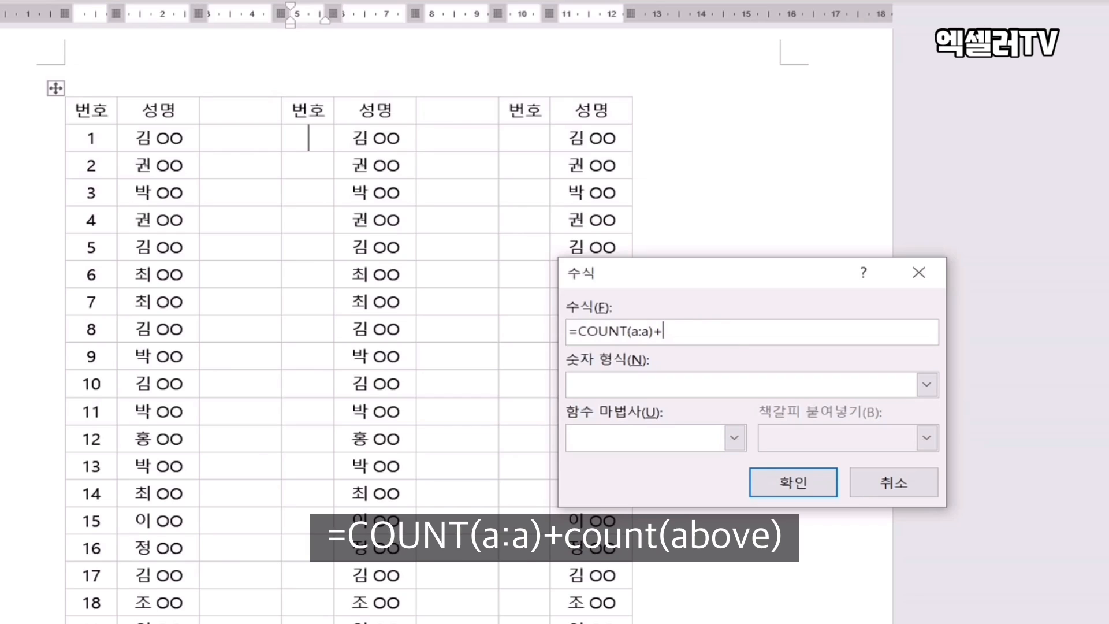
text(count(above))
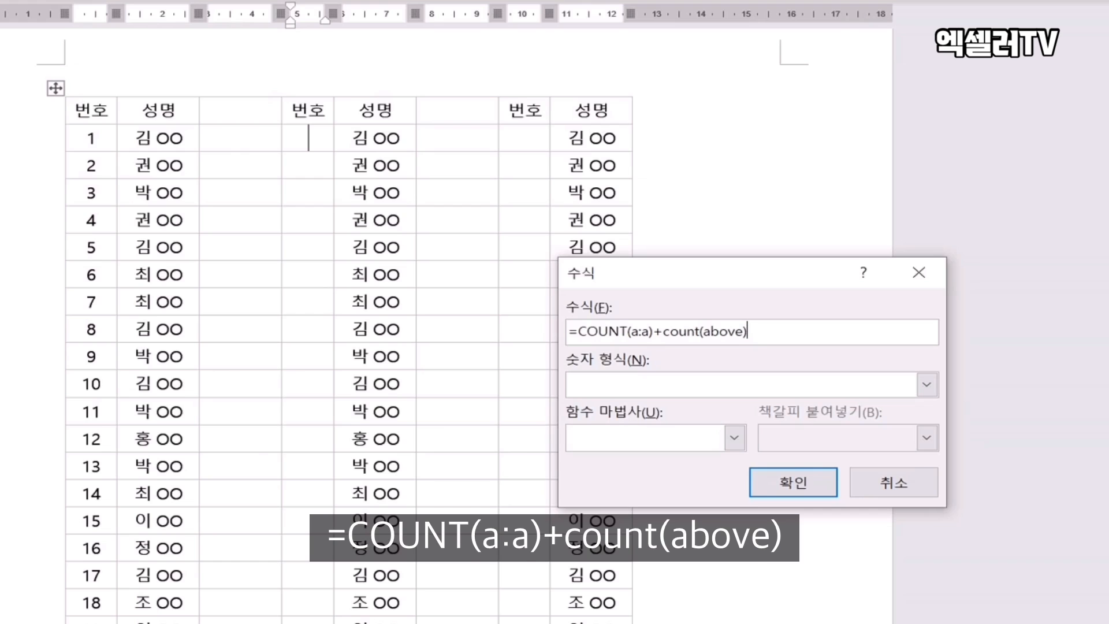
text(+1)
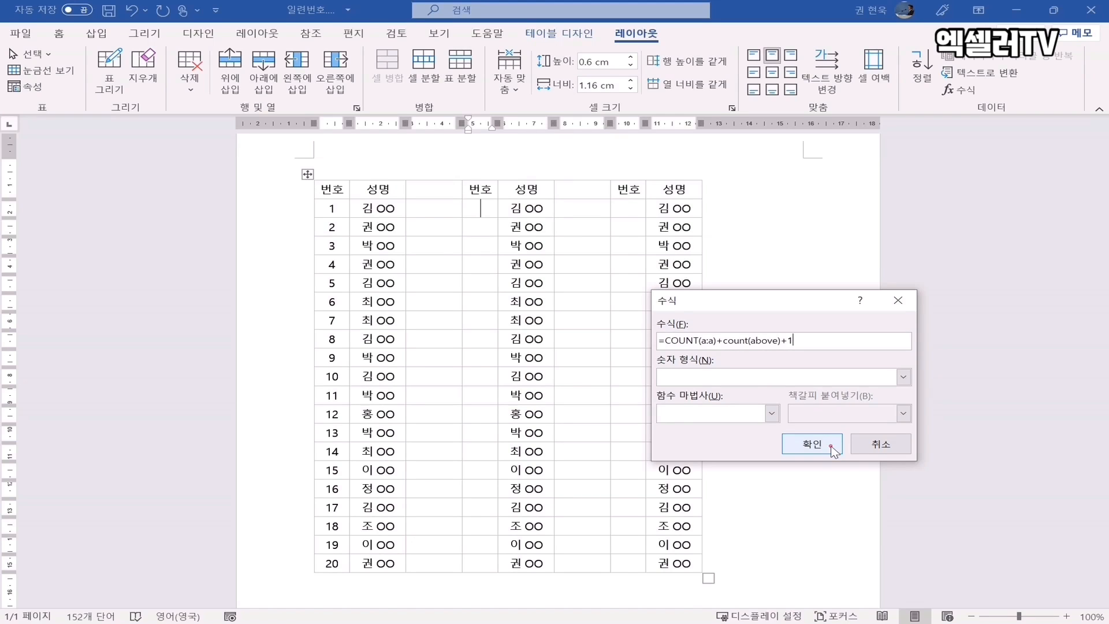
click(833, 449)
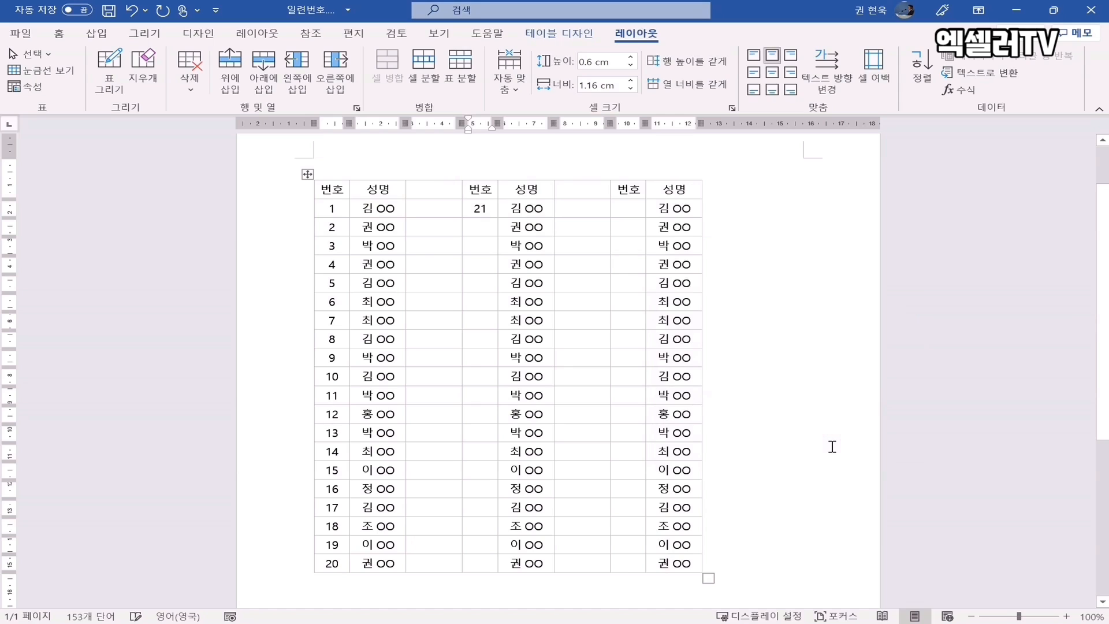
Copy the second list's formula number into all the blank 번호 cells below it.
double_click(483, 209)
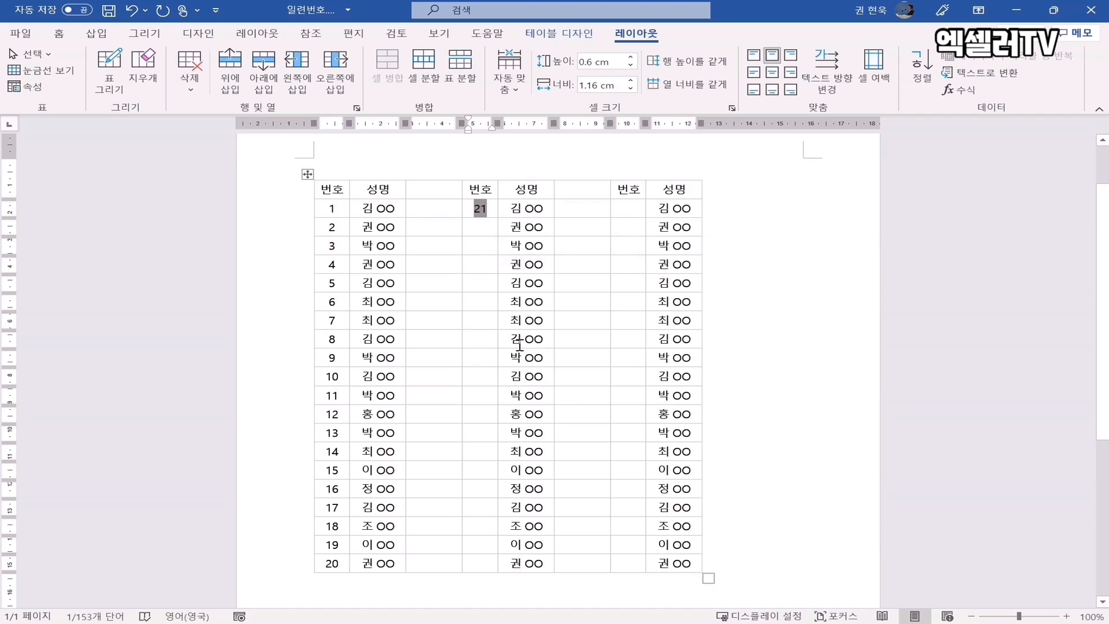
click(485, 231)
drag(487, 243, 477, 557)
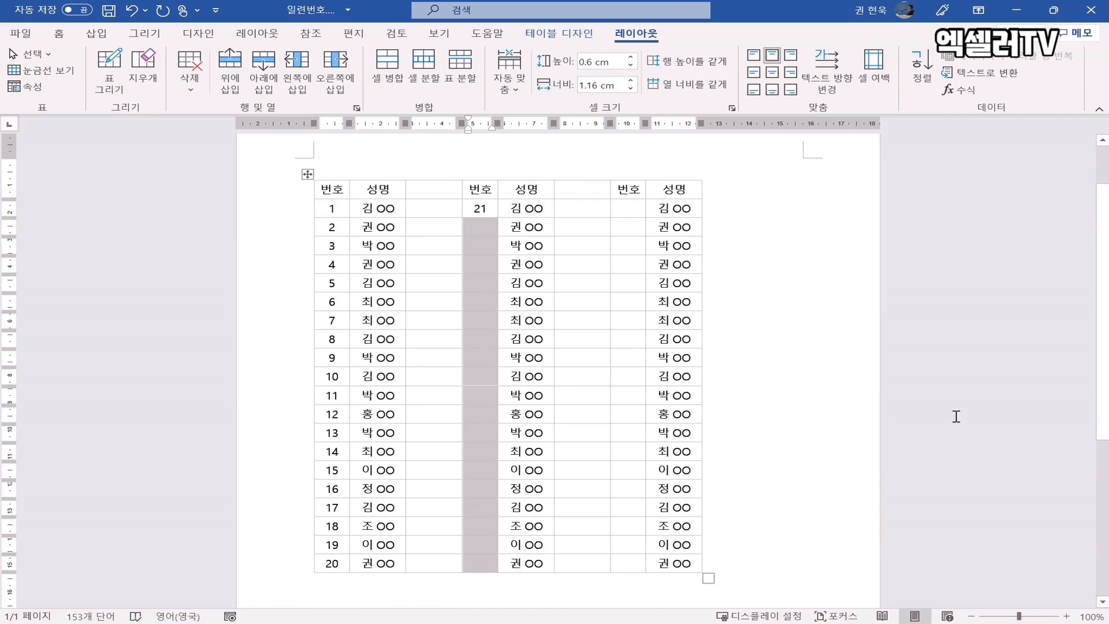
key(ctrl+v)
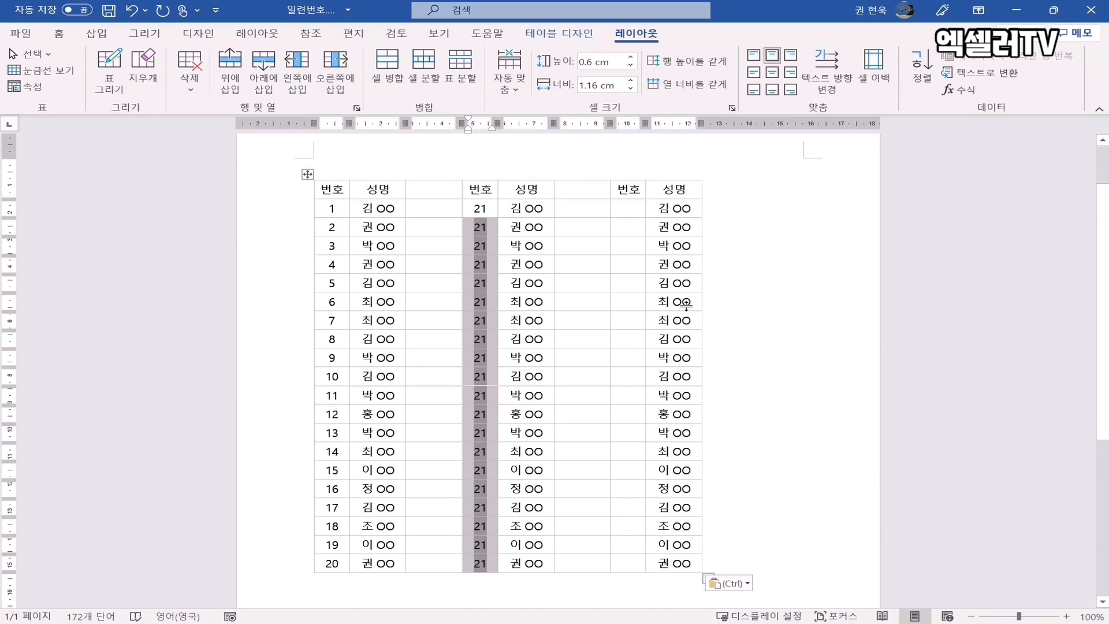
Update the formula fields in all 20 number cells of the second 번호 column.
click(486, 229)
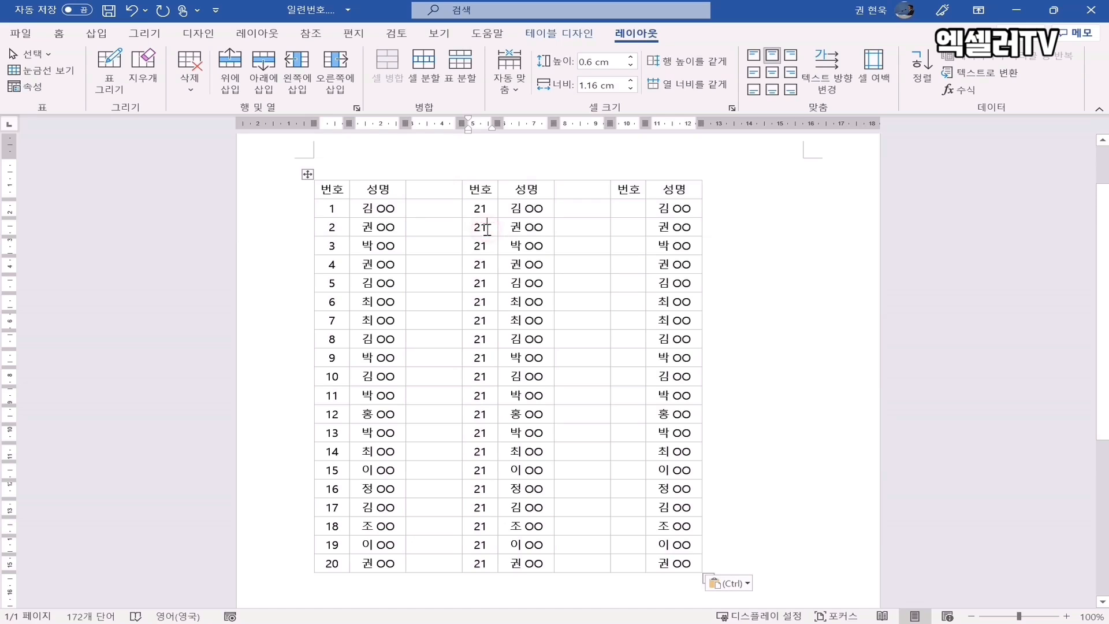
drag(473, 215, 487, 566)
key(F9)
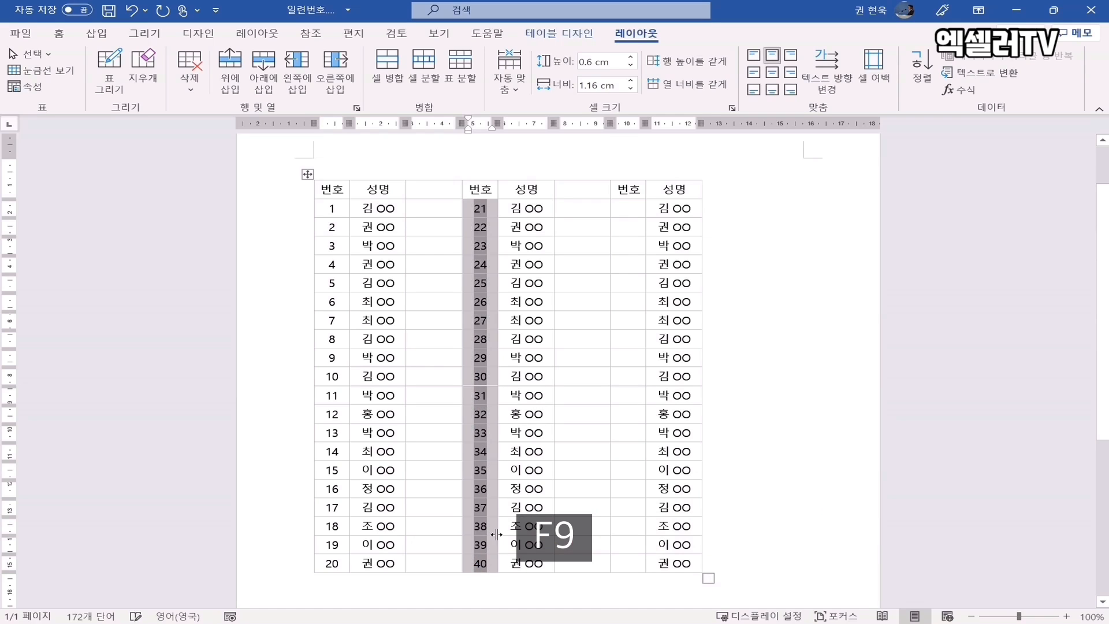
Start a formula in the first cell under the third 번호 heading, replacing the suggested SUM(LEFT) with the COUNT function.
click(622, 206)
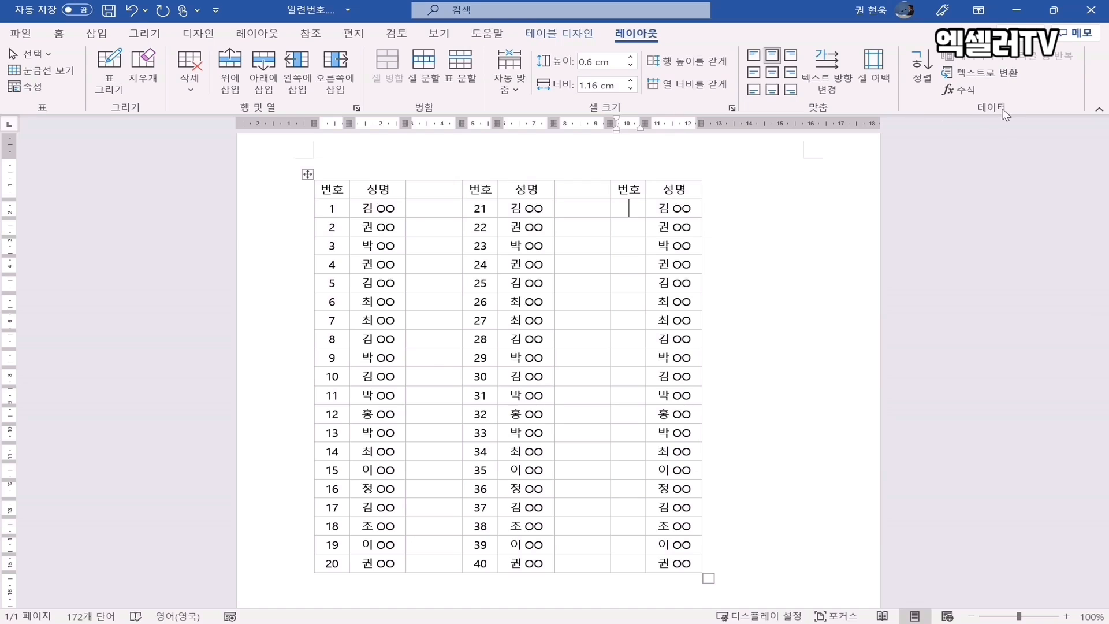
click(963, 90)
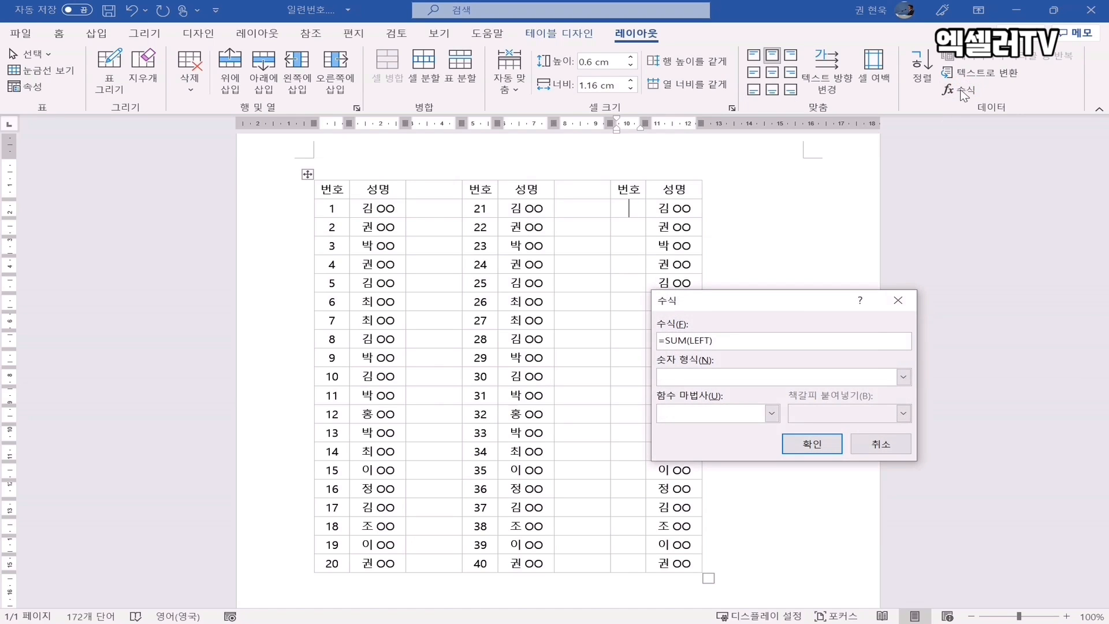
key(BackSpace)
key(BackSpace)
key(BackSpace)
key(BackSpace)
key(BackSpace)
key(BackSpace)
key(BackSpace)
key(BackSpace)
key(BackSpace)
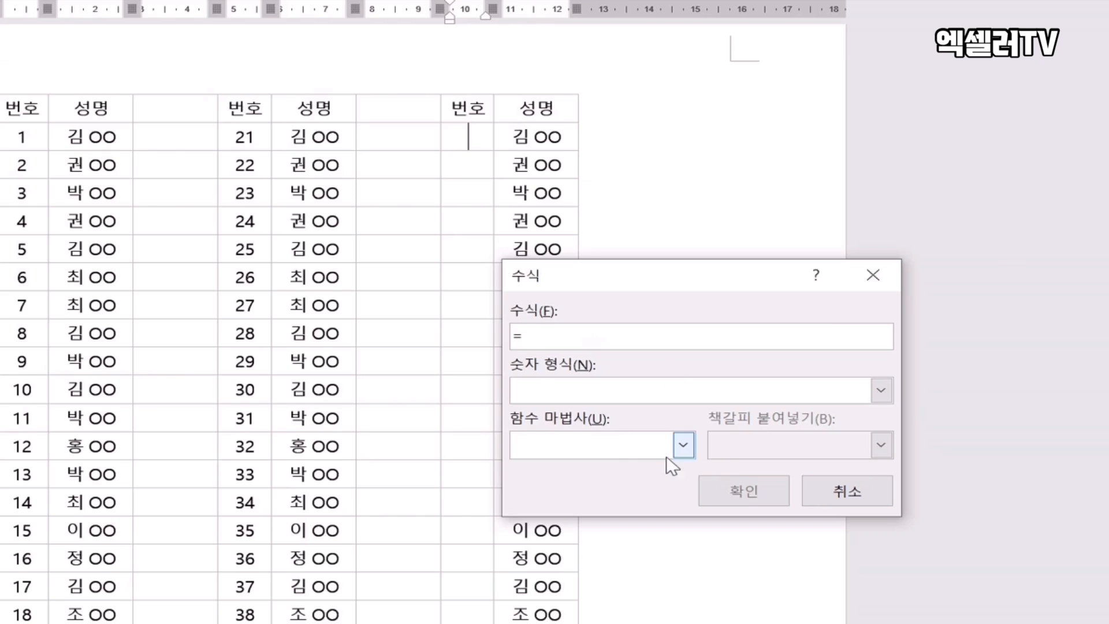
click(684, 445)
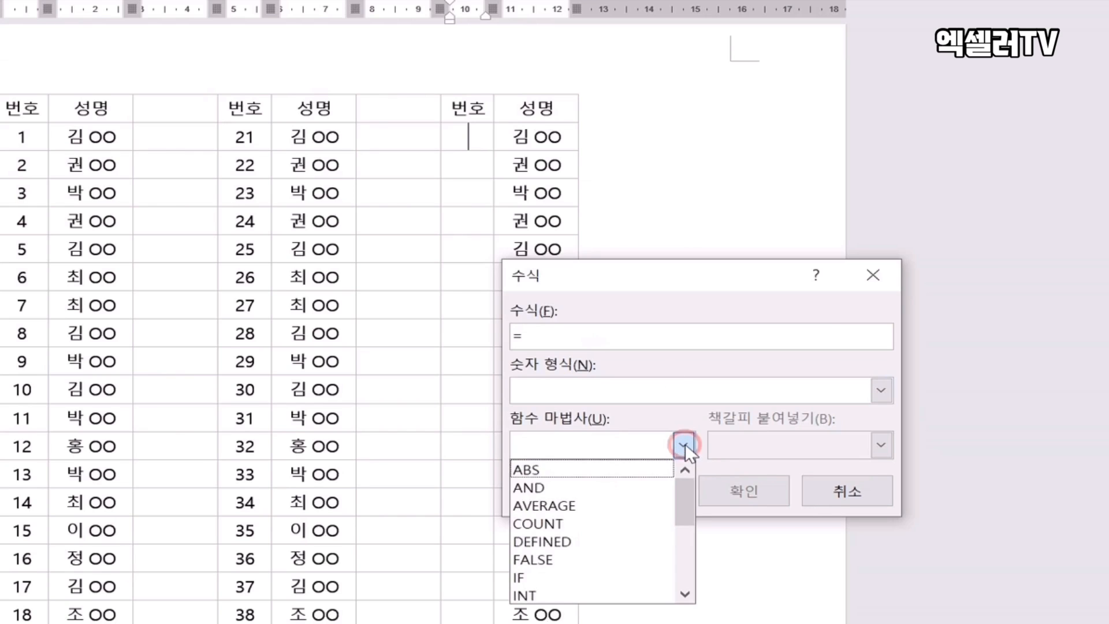
click(593, 522)
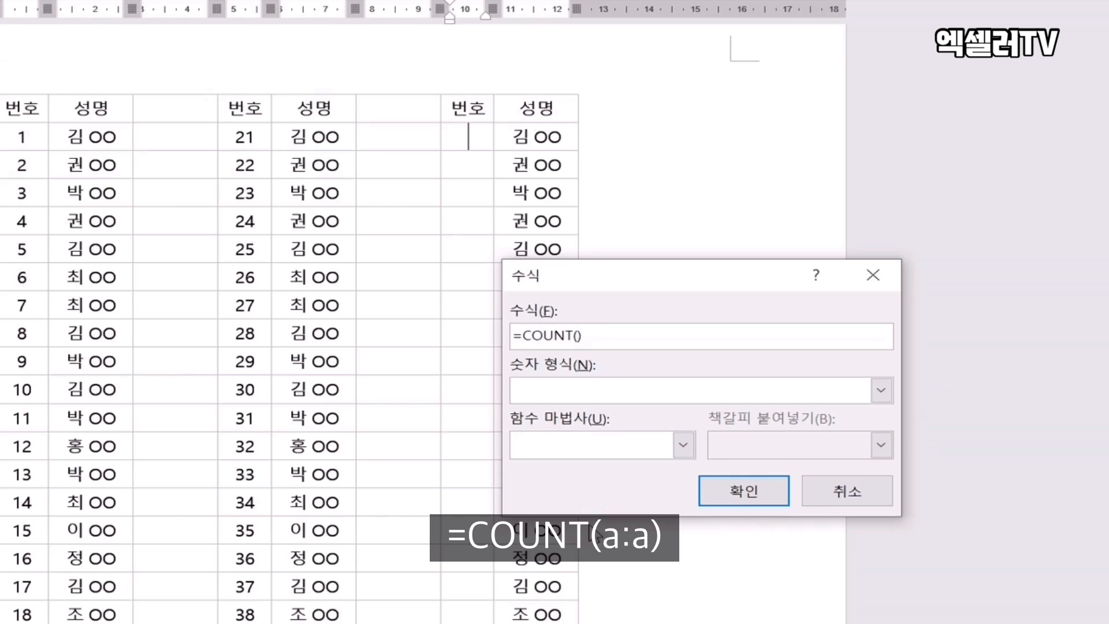
Complete the third list's formula as =COUNT(a:a)*2+count(above)+1 and insert it in the cell.
text(a:a)
text(*2)
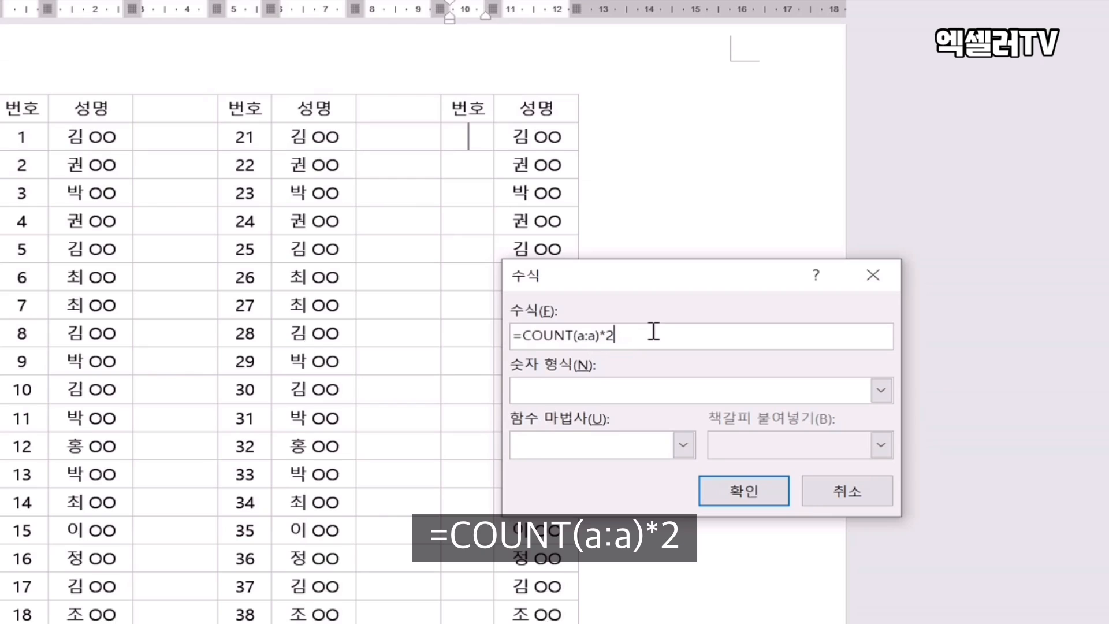
text(+count)
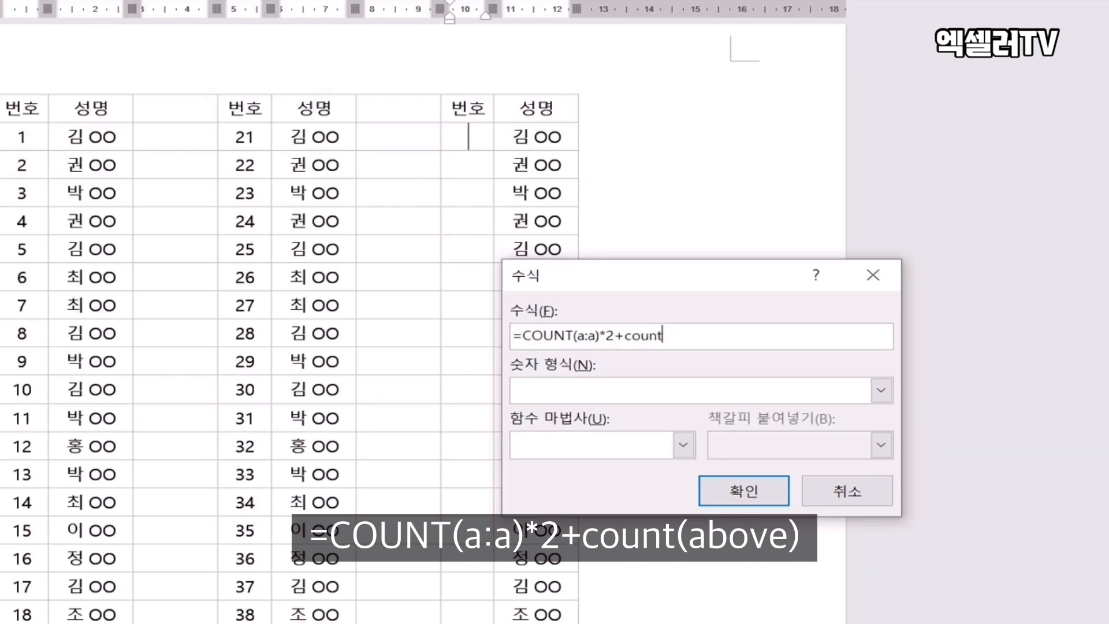
text((above)+1)
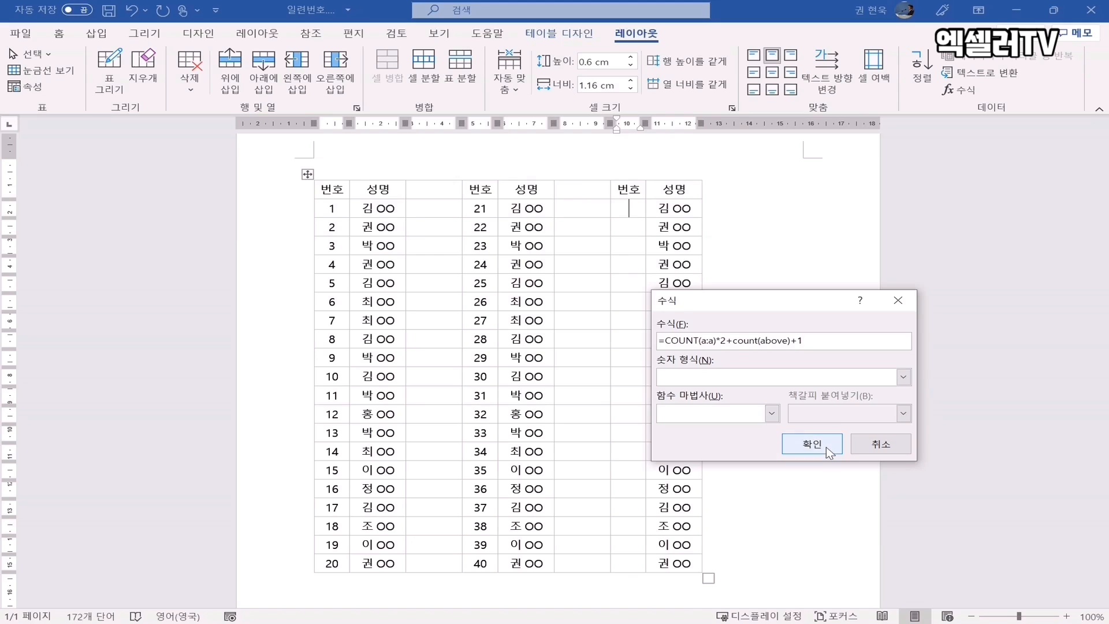
click(762, 494)
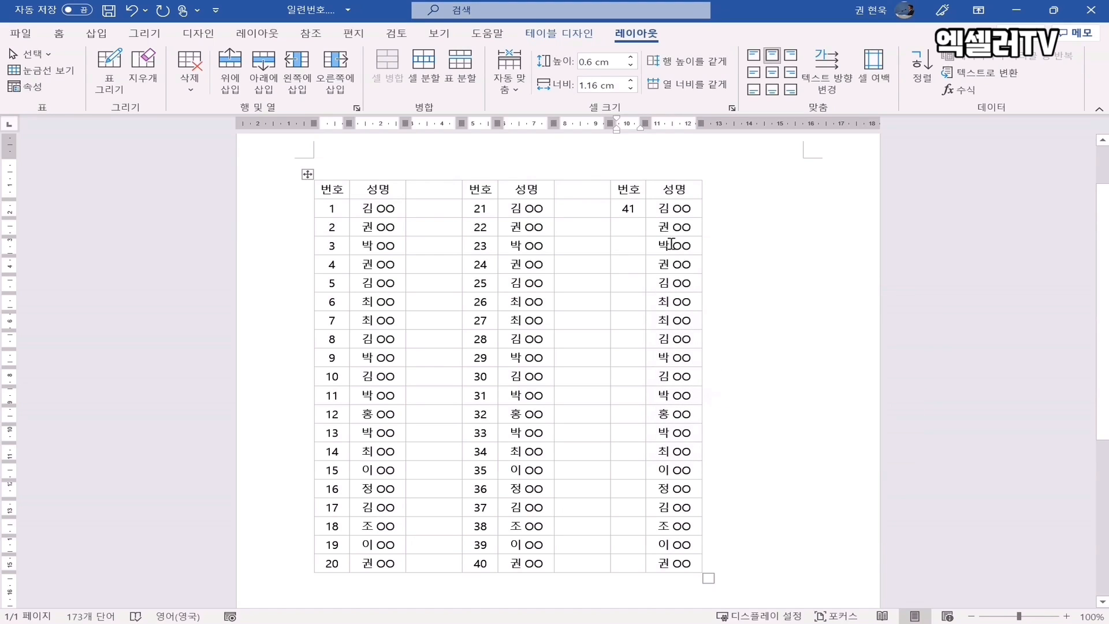
Copy the third list's formula number into all the blank 번호 cells below it.
double_click(635, 213)
key(ctrl+c)
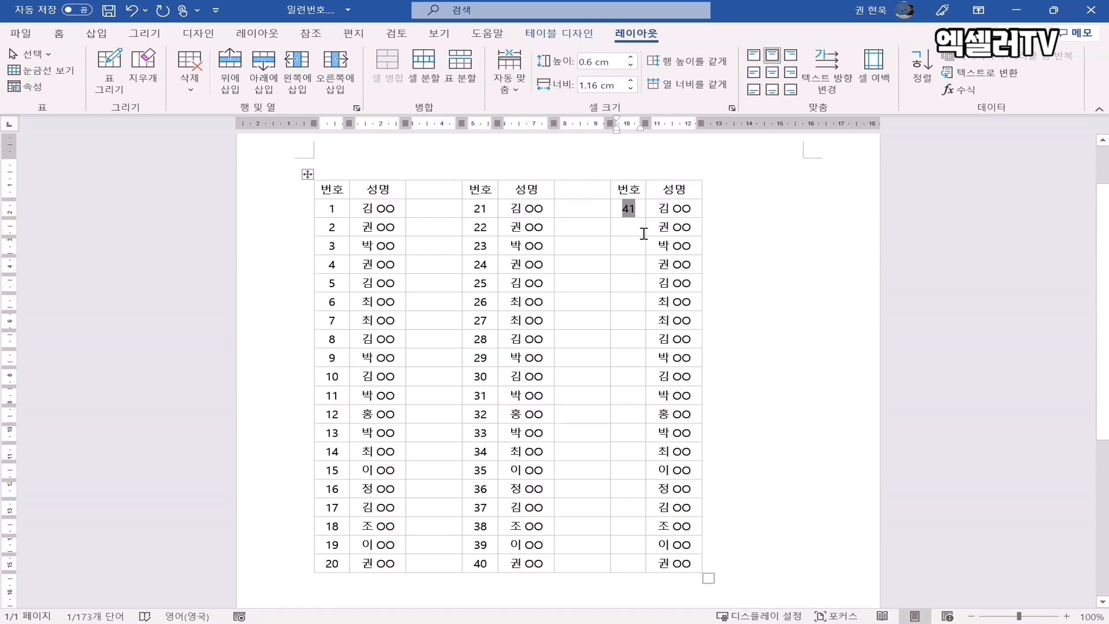
drag(634, 230, 623, 564)
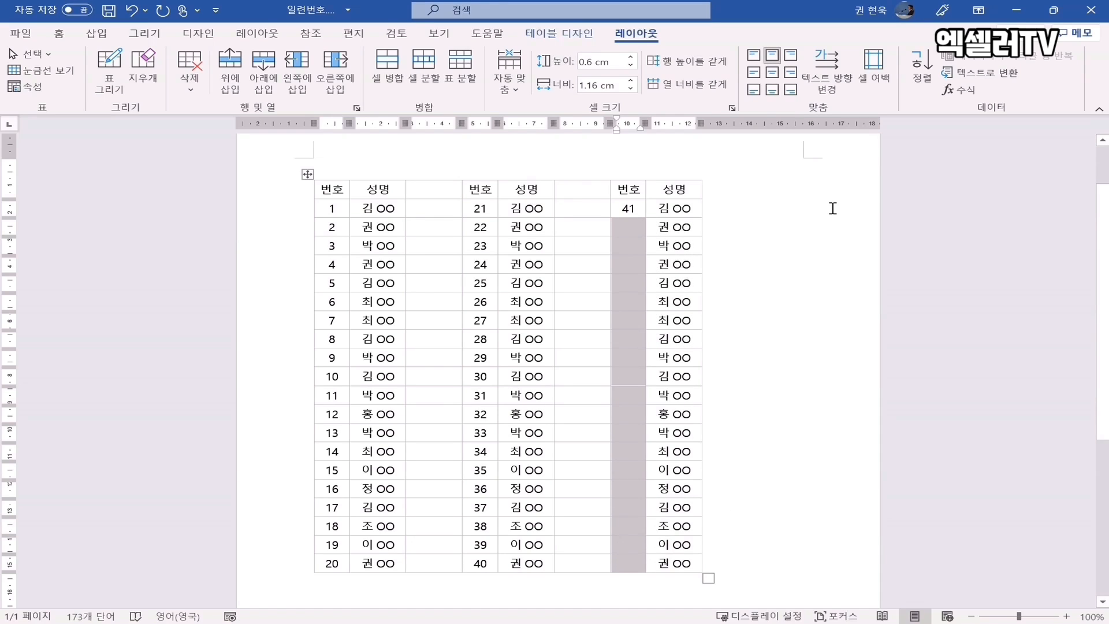
key(ctrl+v)
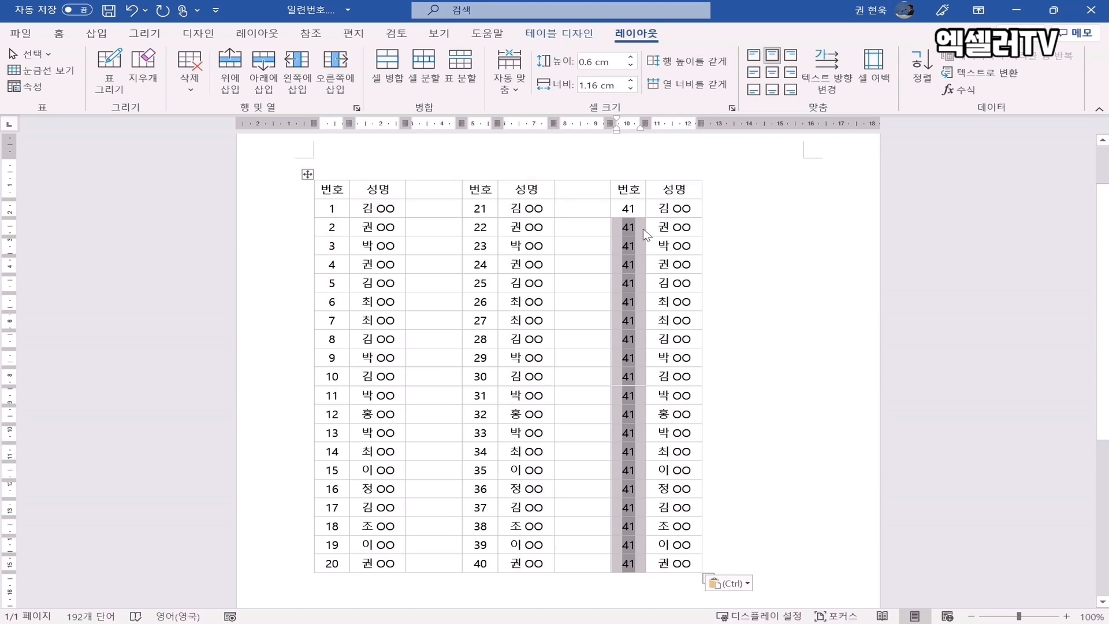
Update the formula fields in all 20 number cells of the third 번호 column.
drag(628, 209, 635, 560)
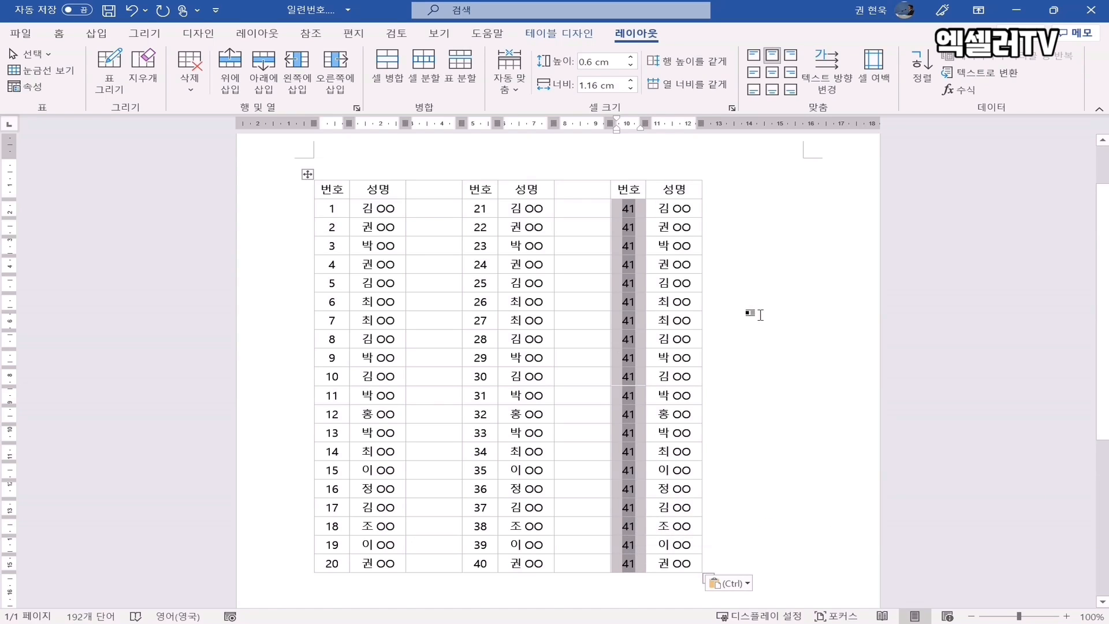
key(F9)
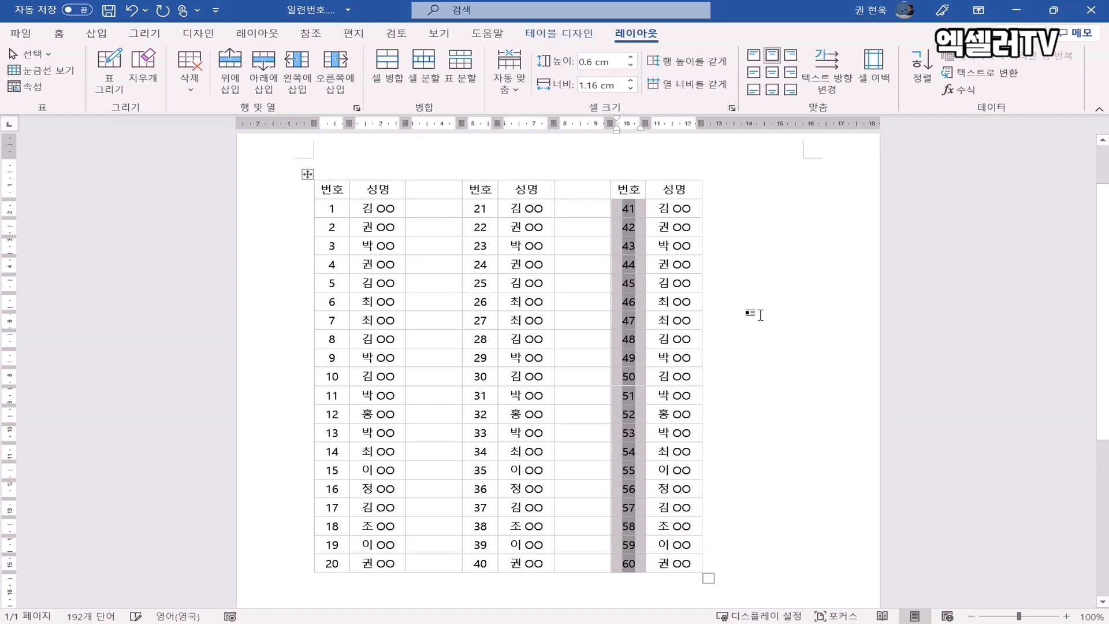
click(639, 211)
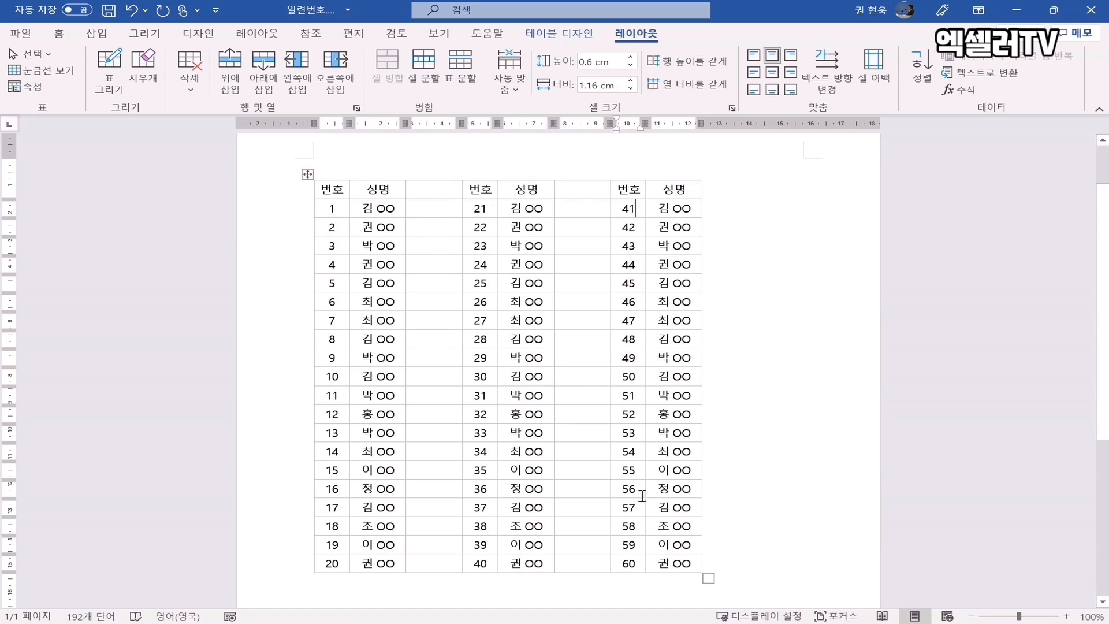
Add a new row at the end of the table and fill it with a copy of the row above, including its number fields.
scroll(676, 517, down, 1)
click(694, 529)
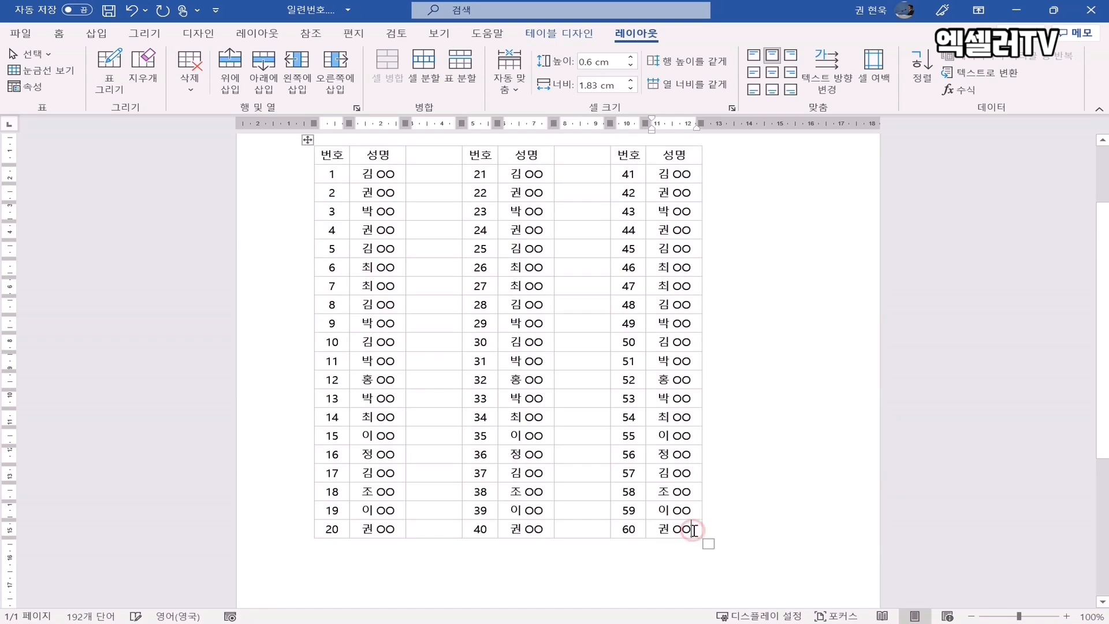
key(Tab)
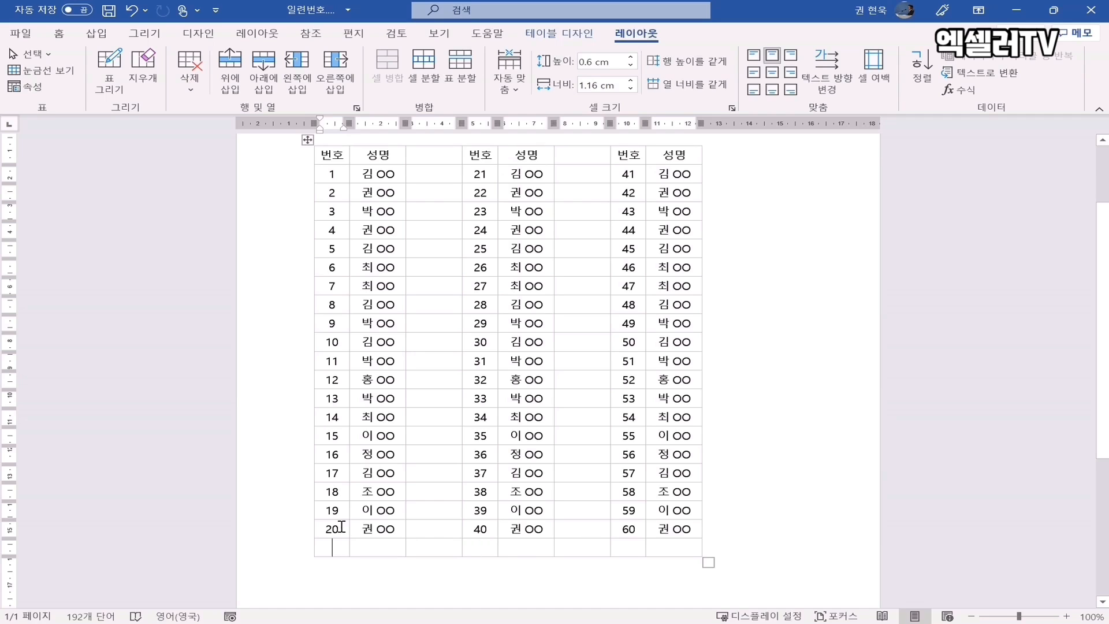
drag(340, 527, 692, 532)
key(ctrl+c)
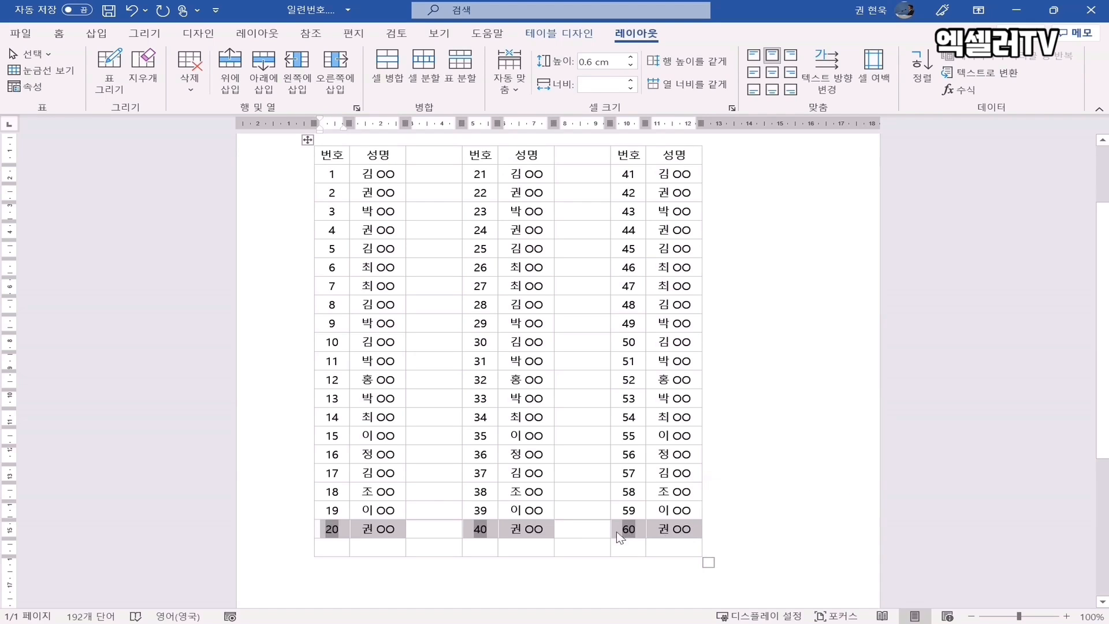
click(341, 550)
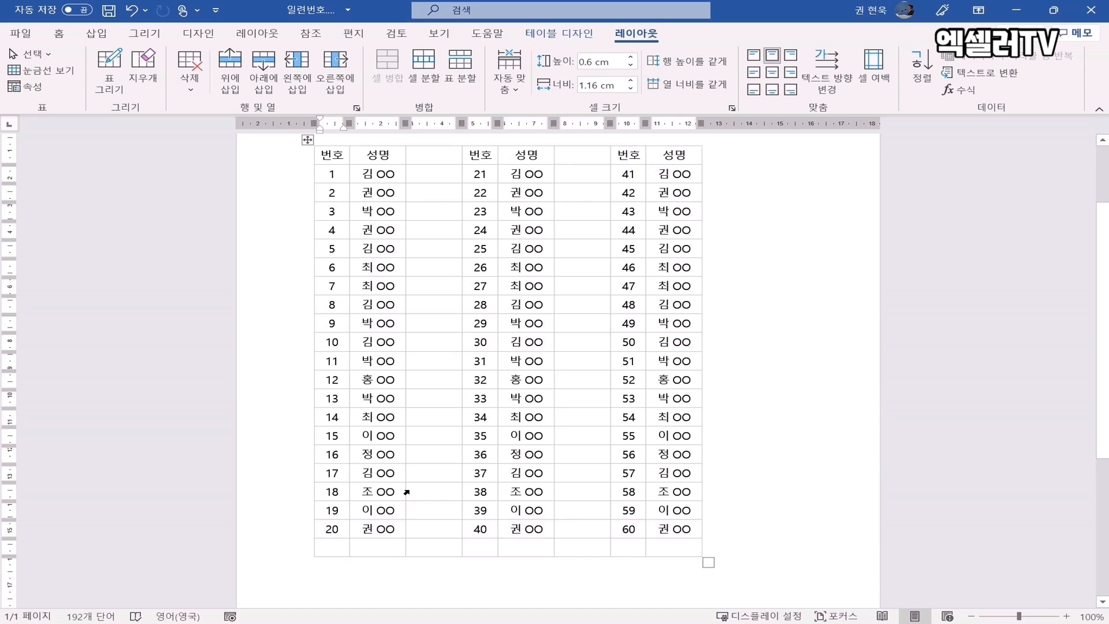
key(ctrl+v)
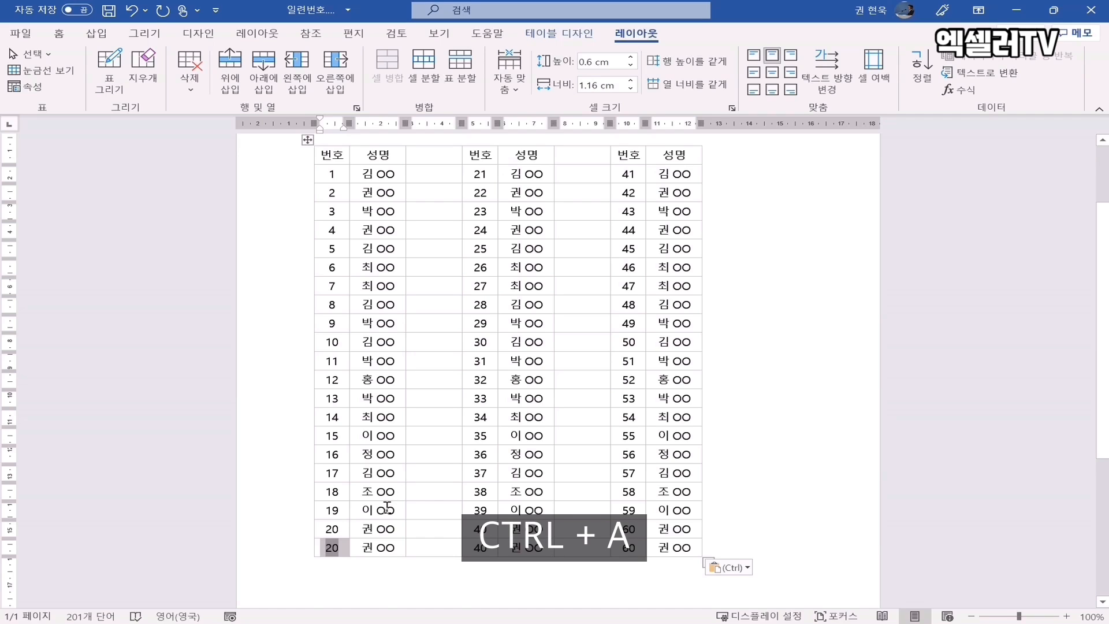
Update all formula fields in the whole document so the three lists are renumbered with the added row.
key(ctrl+a)
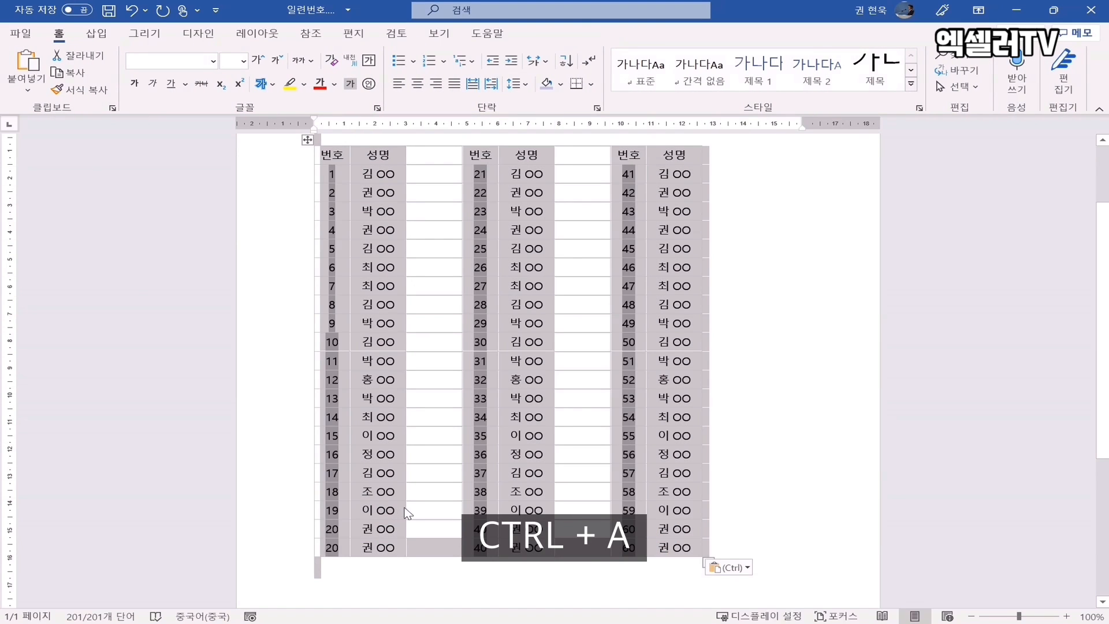
key(F9)
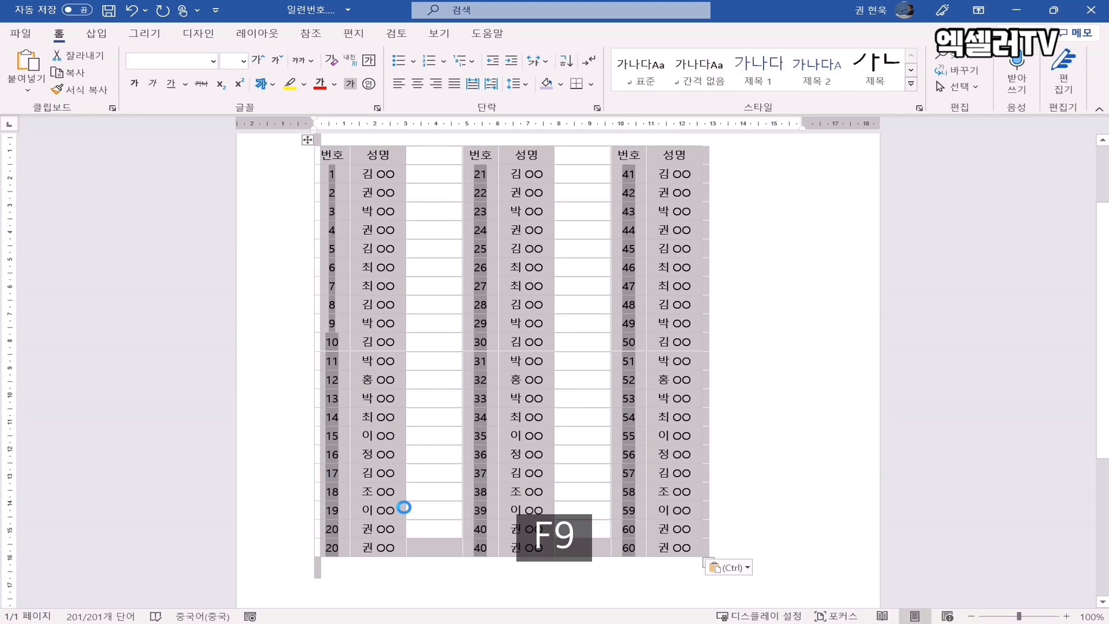
key(F9)
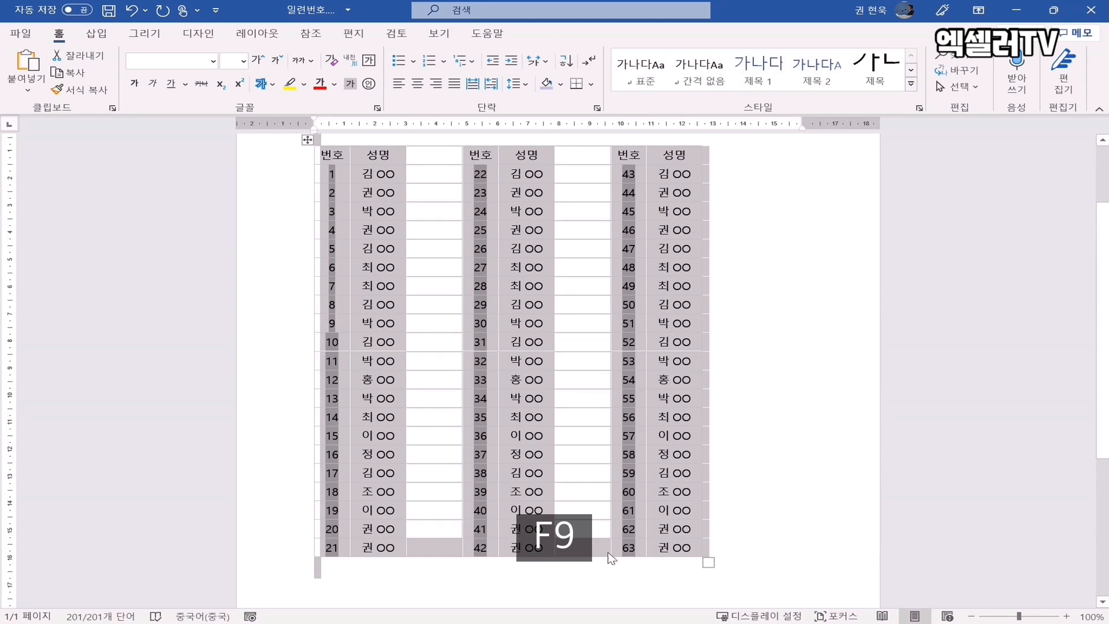
click(628, 554)
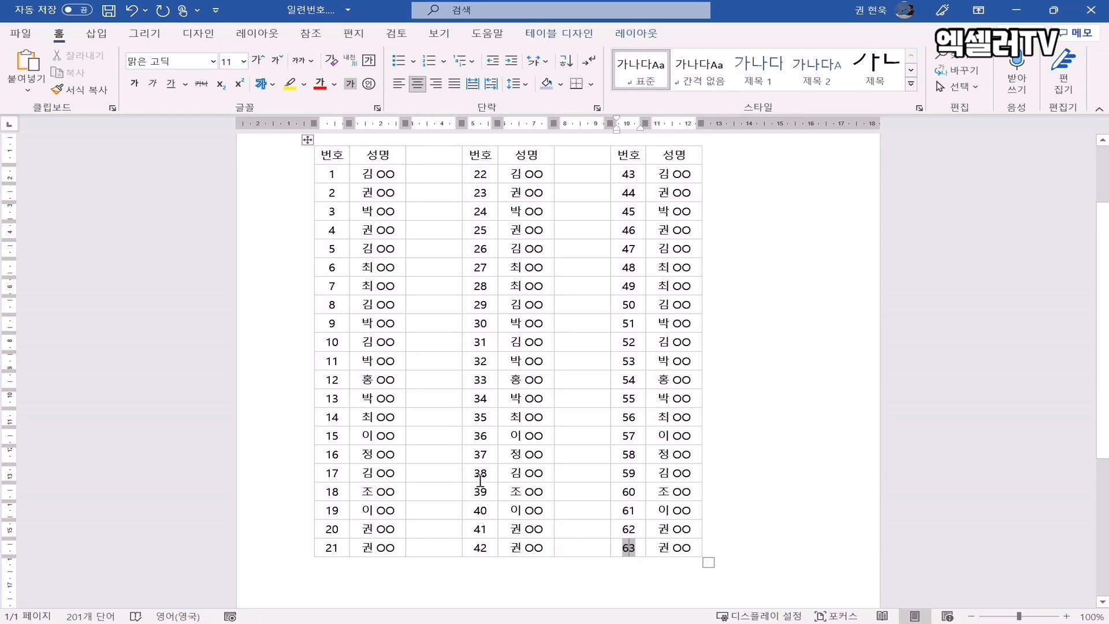
click(694, 547)
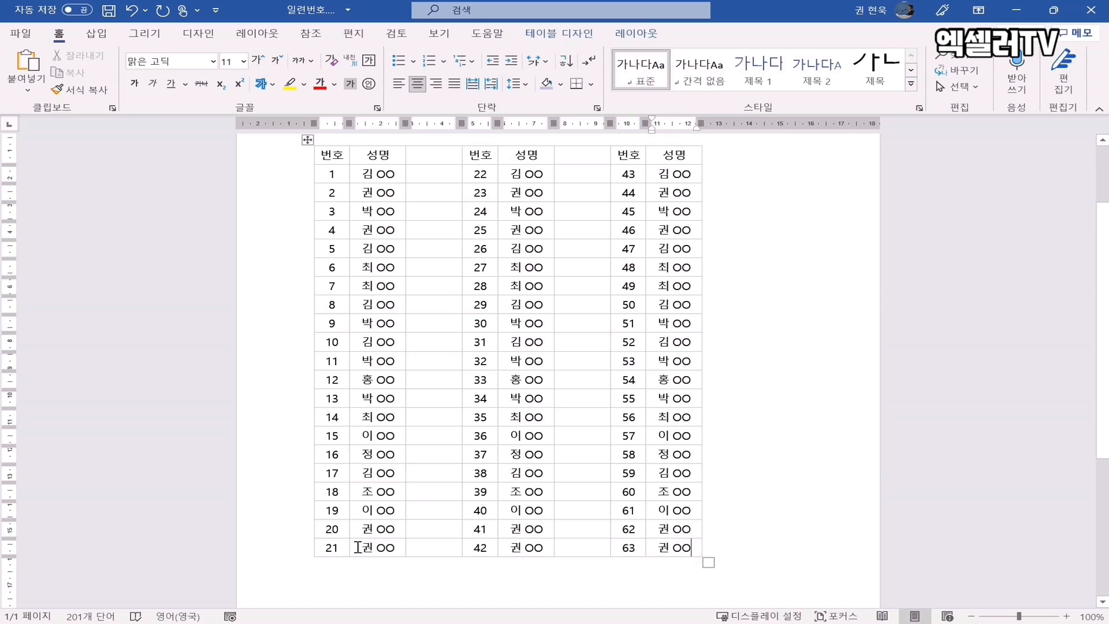